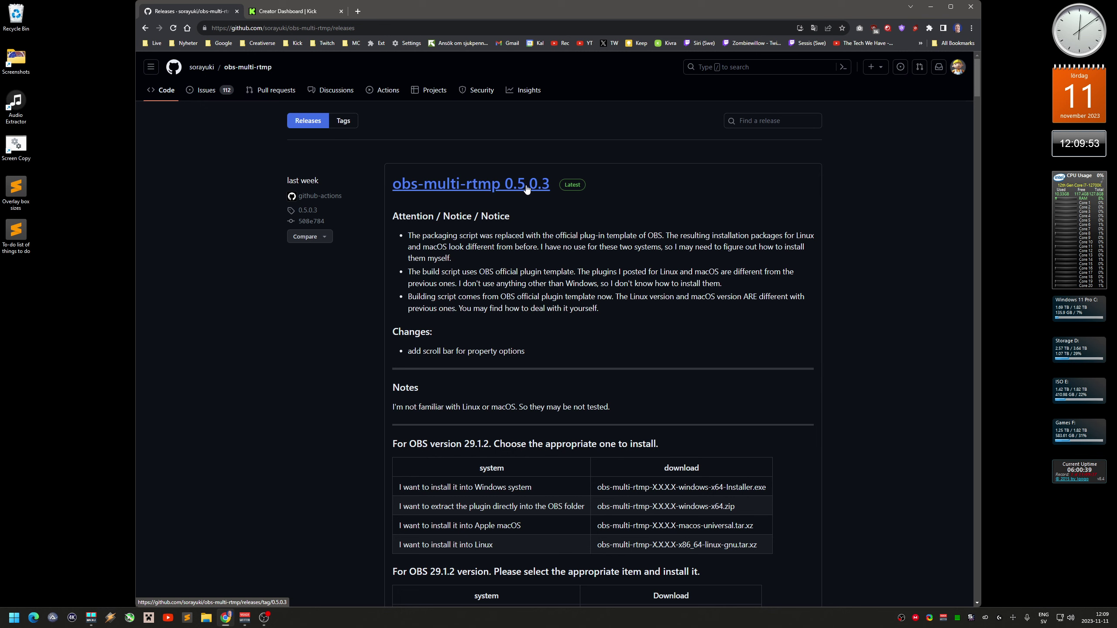
# Step: Find the Windows x64 installer among the obs-multi-rtmp 0.5.0.3 release assets
pyautogui.scroll(-3, 347, 325)
pyautogui.scroll(-8, 347, 330)
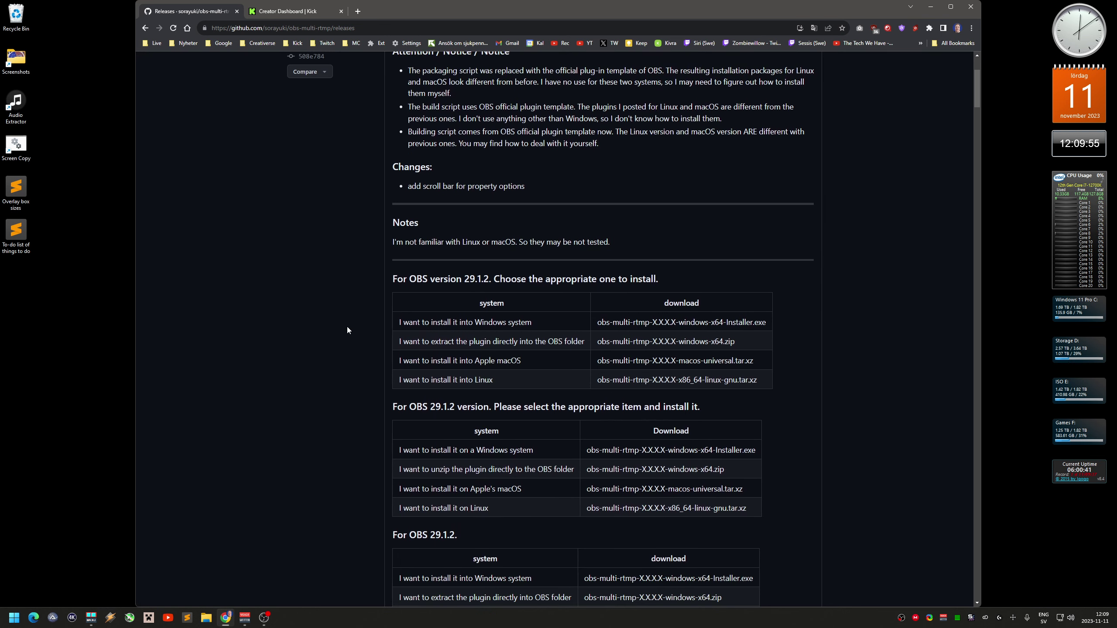
pyautogui.scroll(-2, 347, 330)
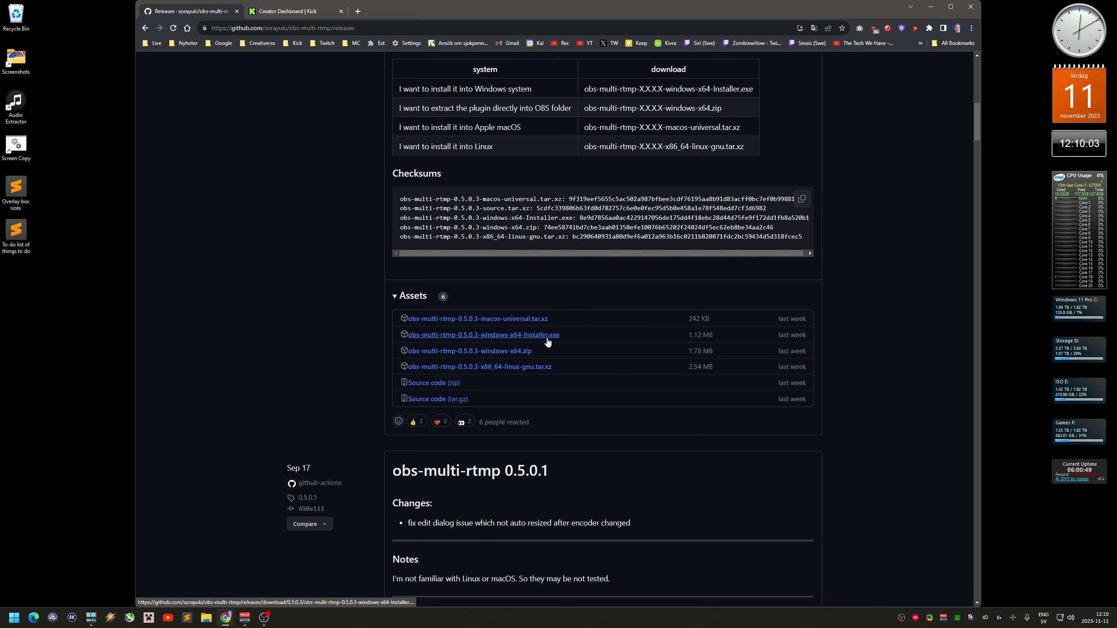
# Step: Switch from the browser to OBS and display the Multiple output dock
pyautogui.click(930, 7)
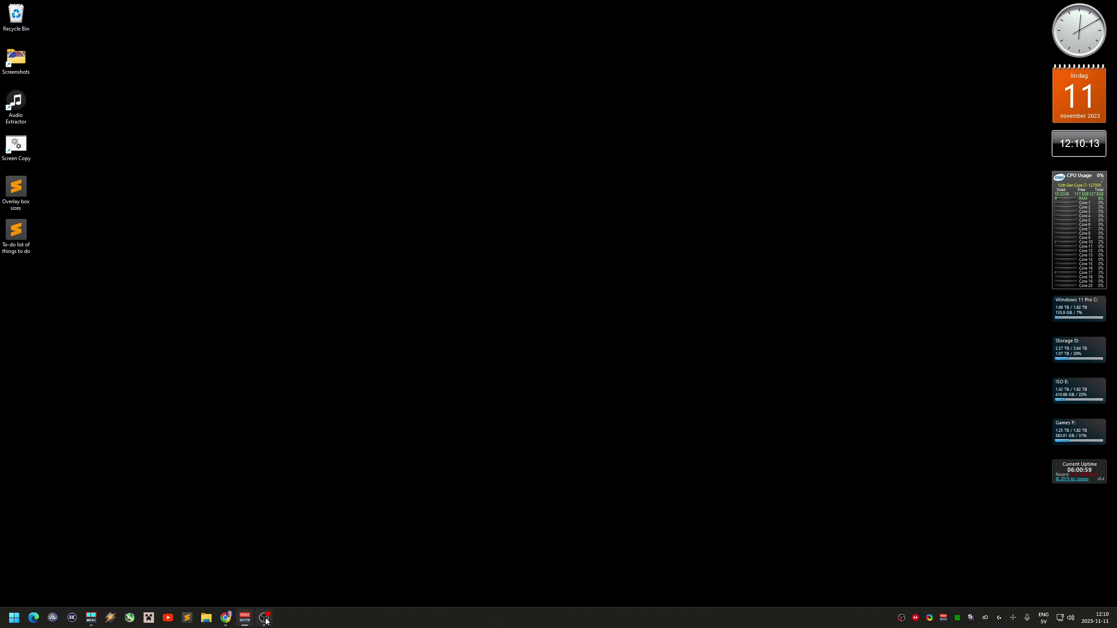
pyautogui.click(265, 620)
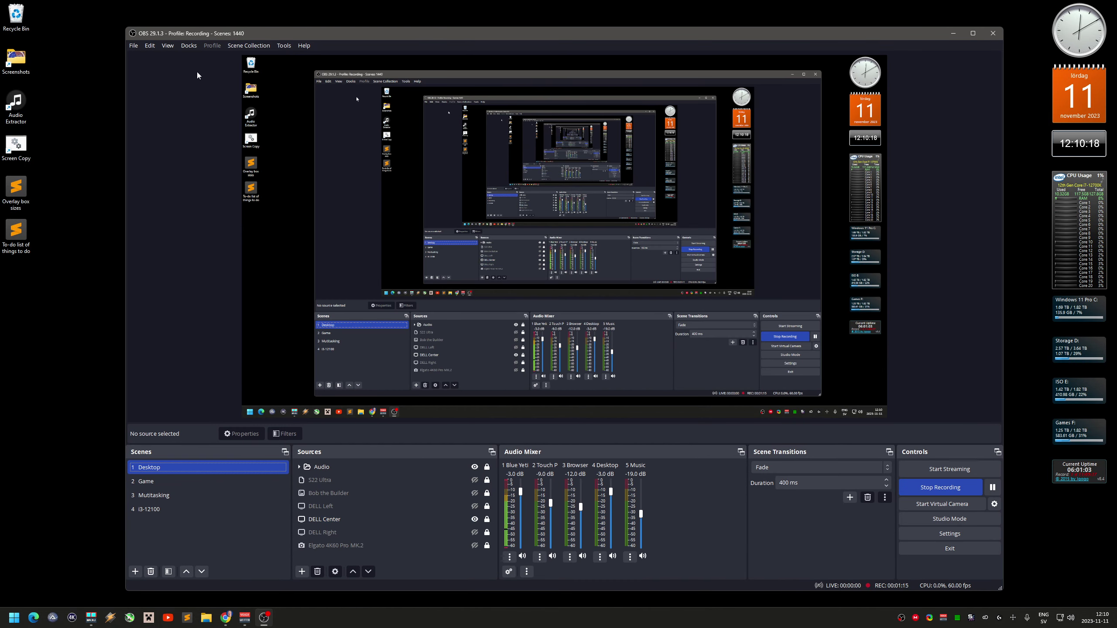
pyautogui.click(189, 47)
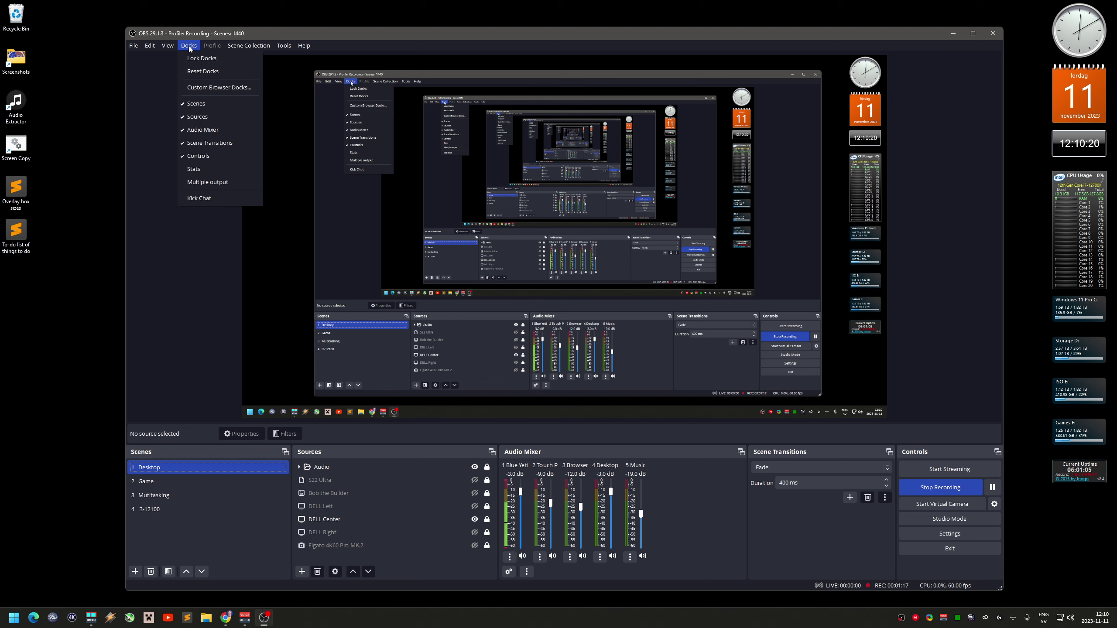
pyautogui.click(208, 183)
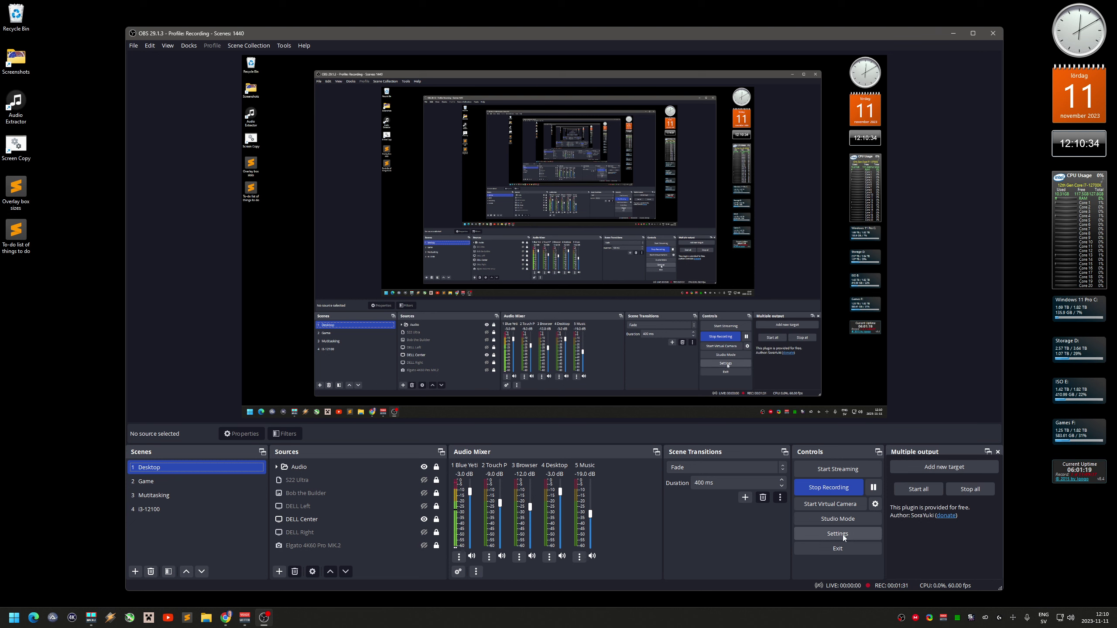
# Step: Review the stream service, streaming encoder and video resolution settings, leaving the settings dialog without making changes
pyautogui.click(868, 534)
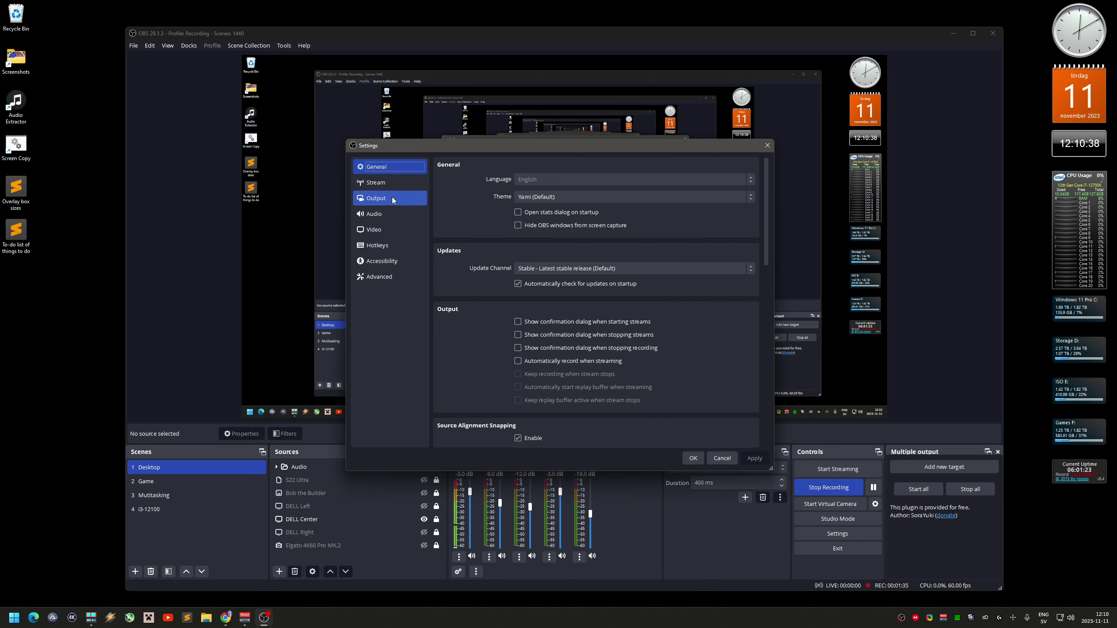
pyautogui.click(389, 182)
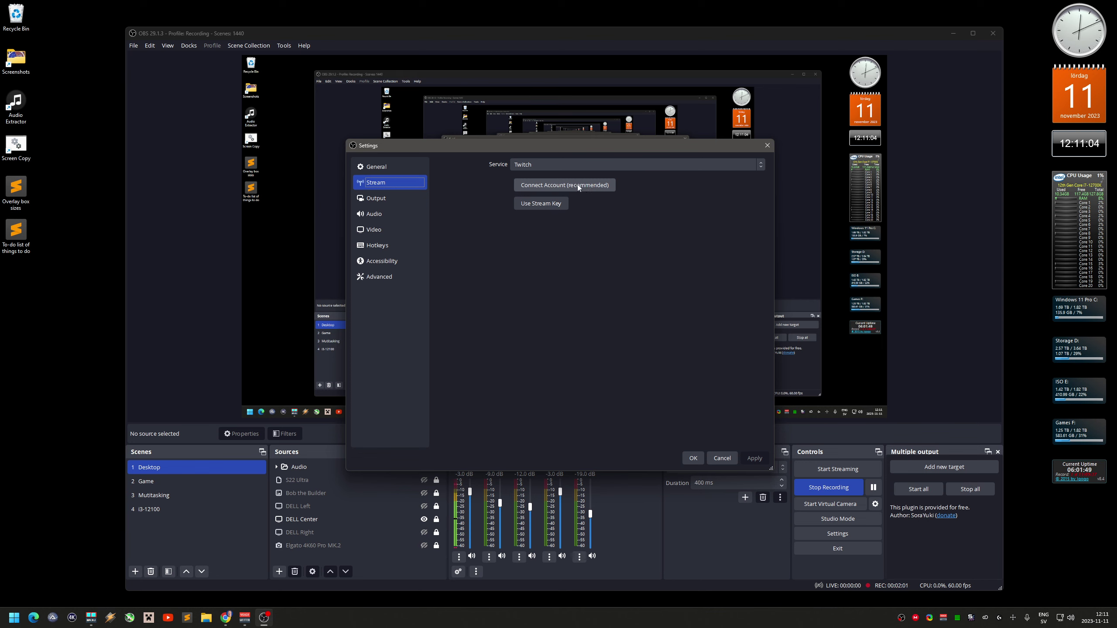
pyautogui.click(403, 201)
pyautogui.click(389, 183)
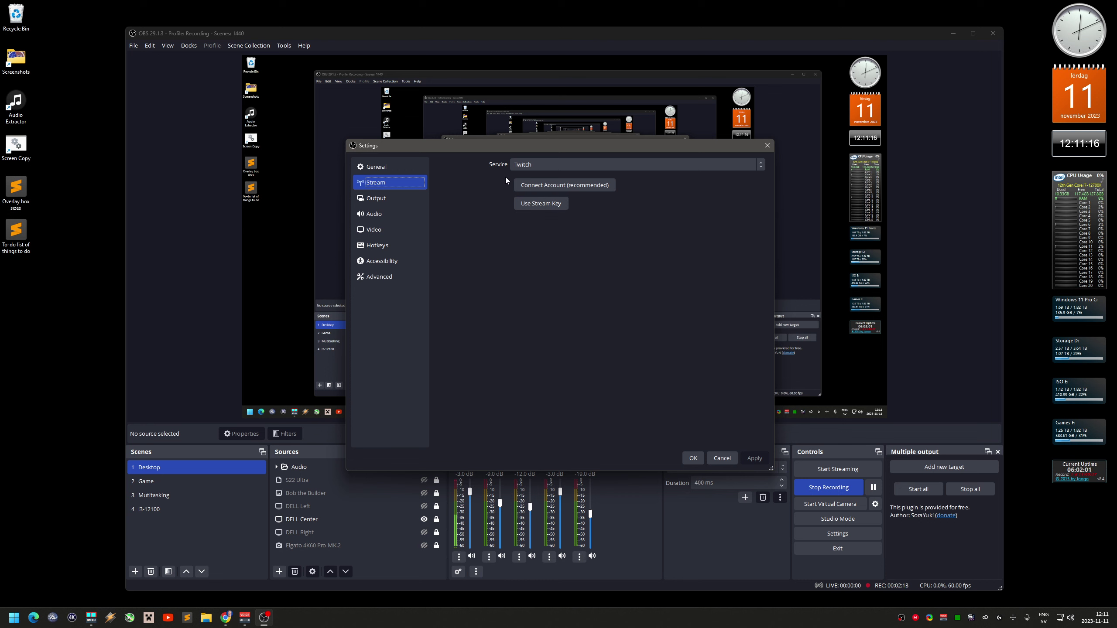
pyautogui.click(396, 200)
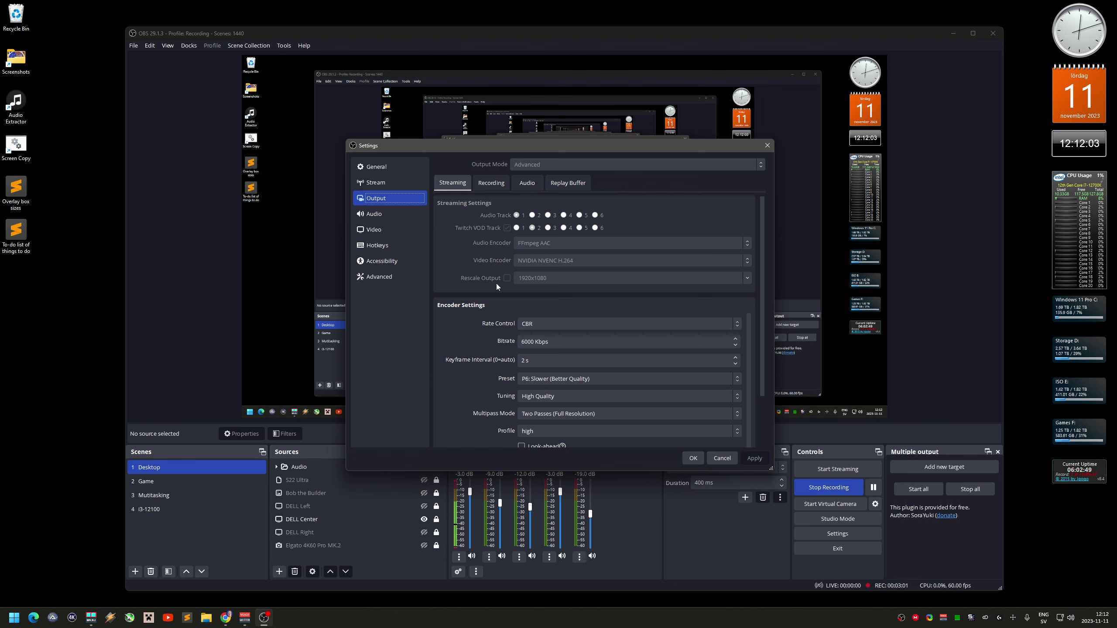
pyautogui.scroll(-3, 480, 283)
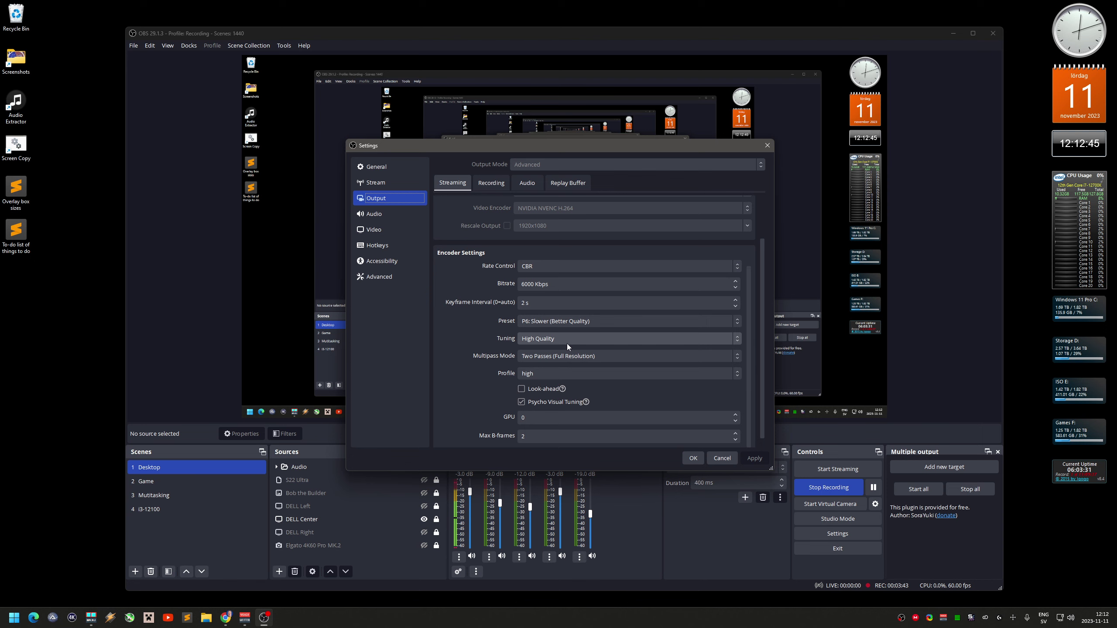
pyautogui.scroll(-1, 475, 350)
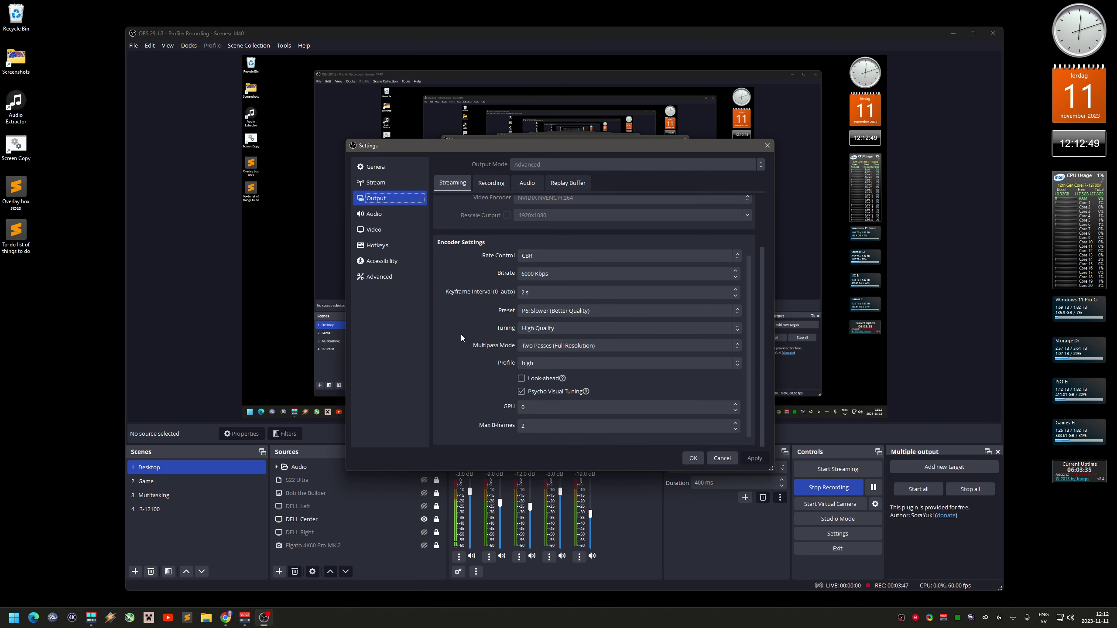
pyautogui.click(398, 230)
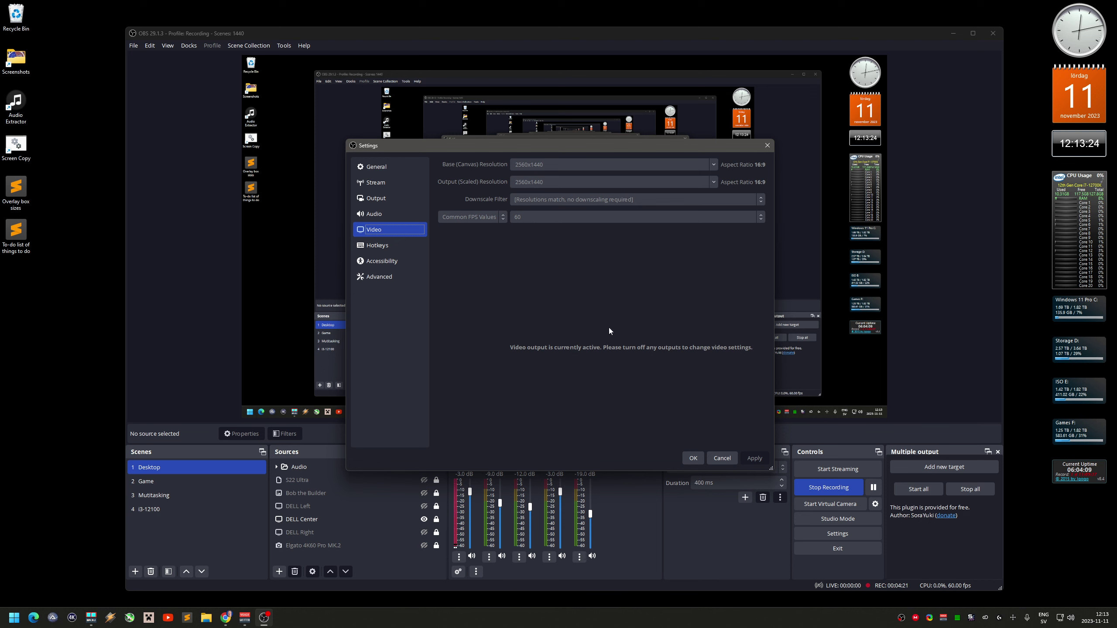
pyautogui.click(718, 459)
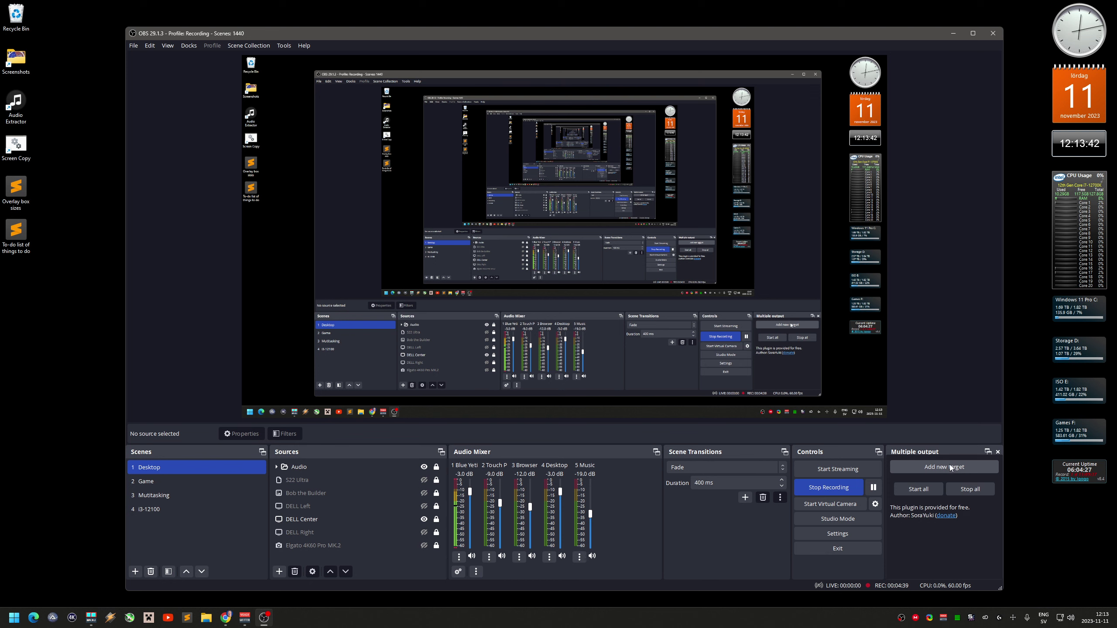
# Step: Add a new multiple-output streaming target and name it Kick
pyautogui.click(974, 468)
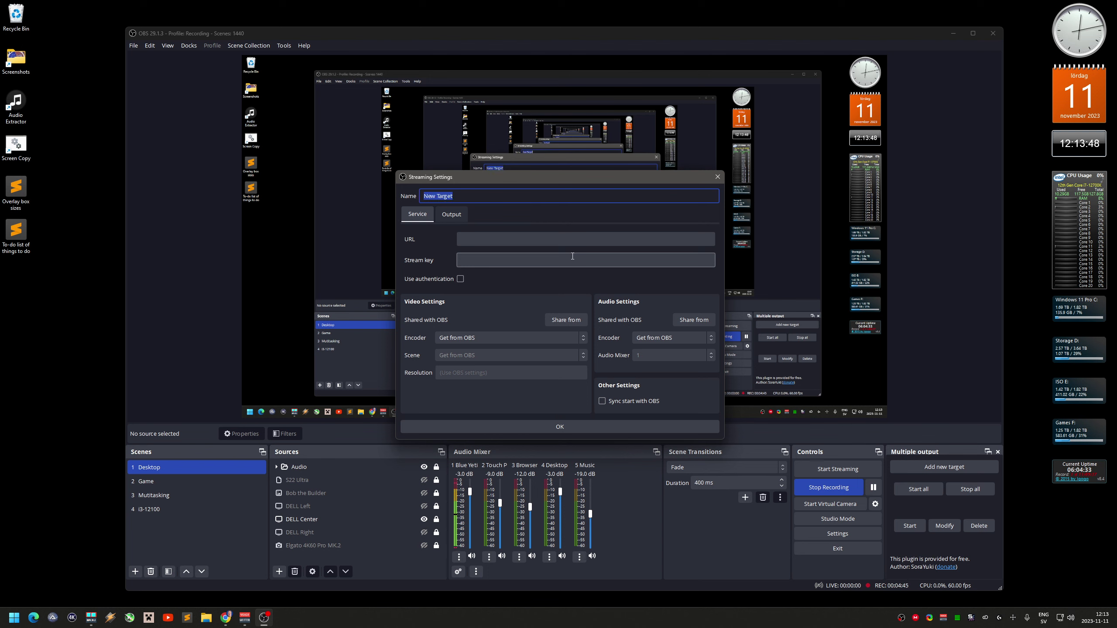
pyautogui.write('Kick')
pyautogui.click(519, 238)
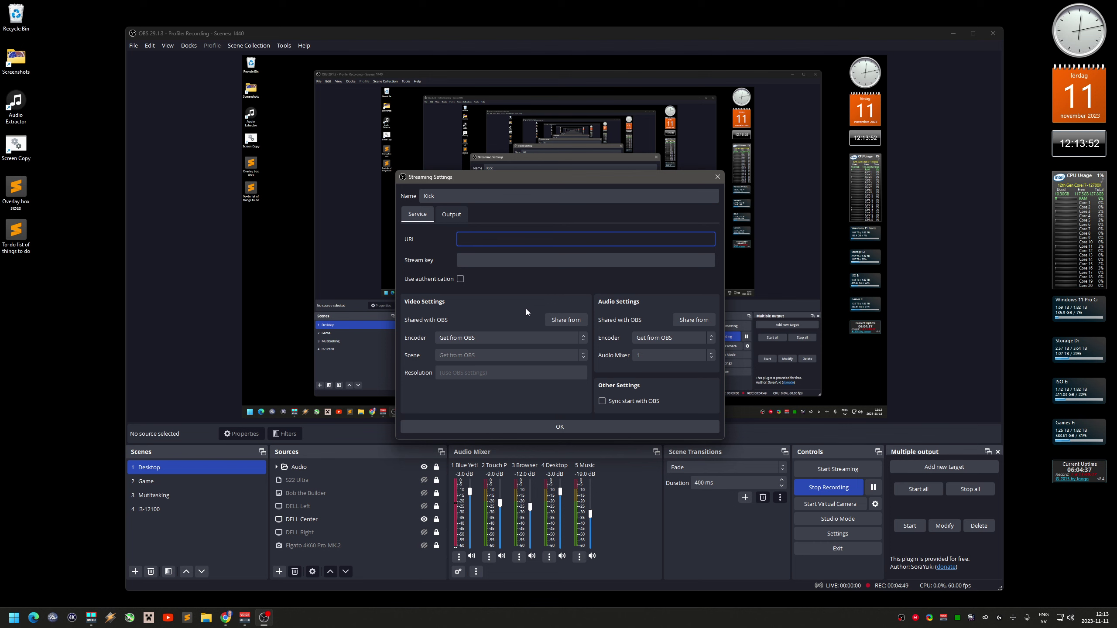
pyautogui.click(492, 260)
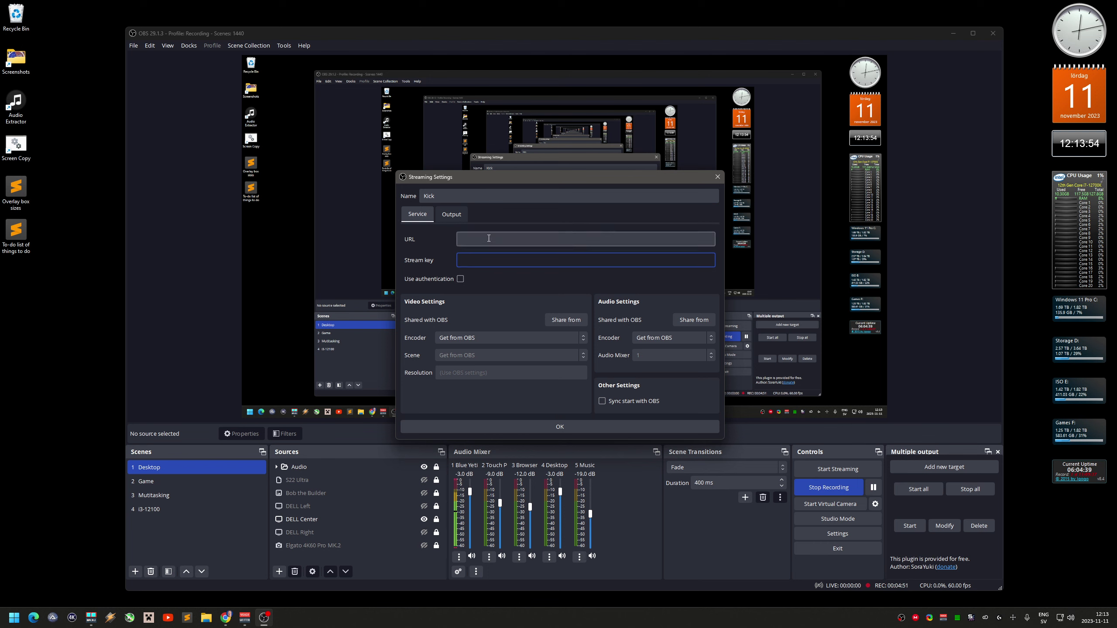
pyautogui.click(488, 239)
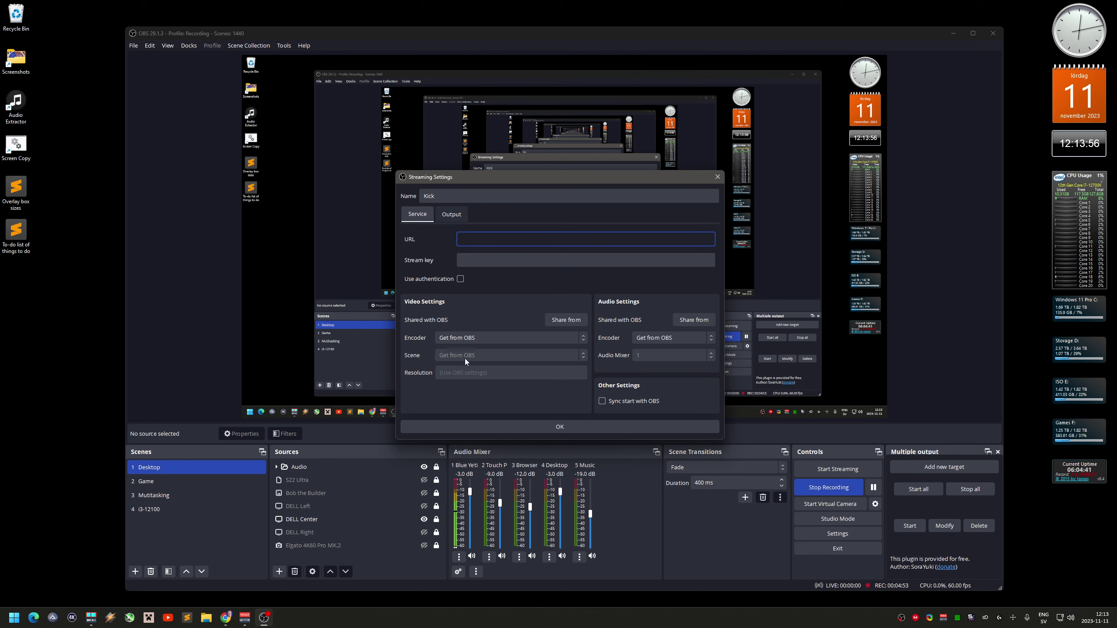
# Step: Copy the stream URL rtmps://fa723fc1b171.global-contribute.live-video.net from Kick's stream key settings in the browser into the Kick target's URL in OBS
pyautogui.click(225, 618)
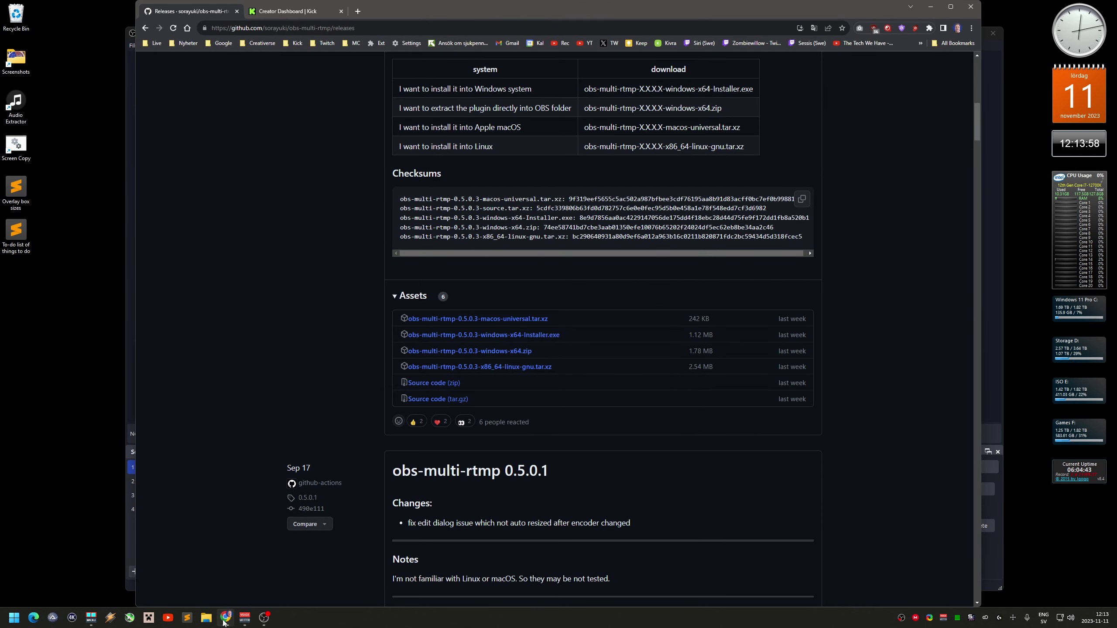
pyautogui.click(285, 12)
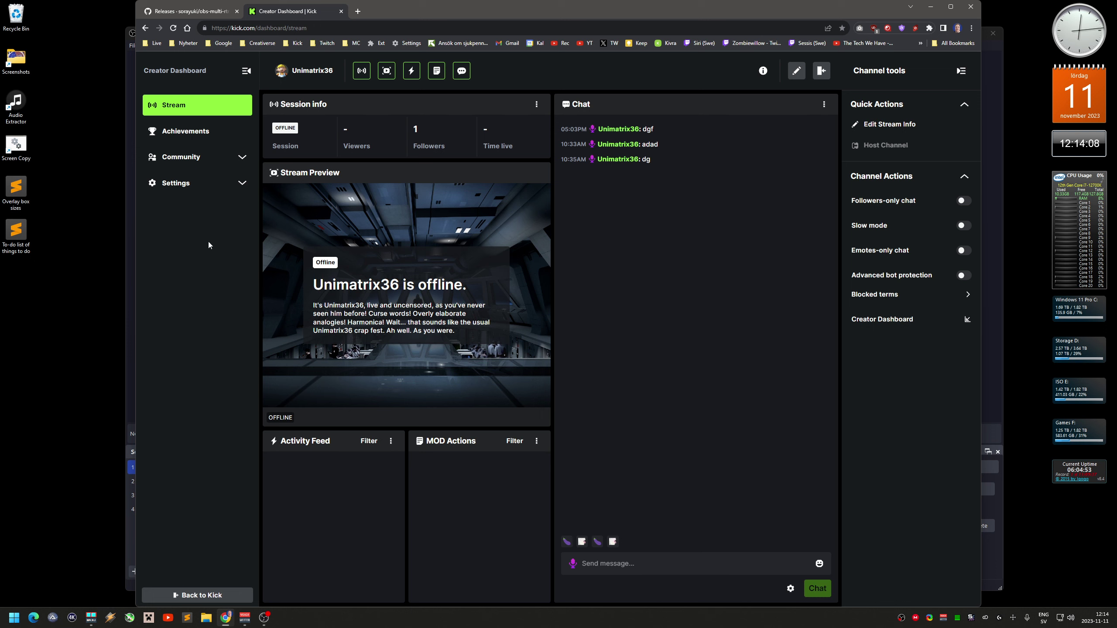
pyautogui.click(205, 188)
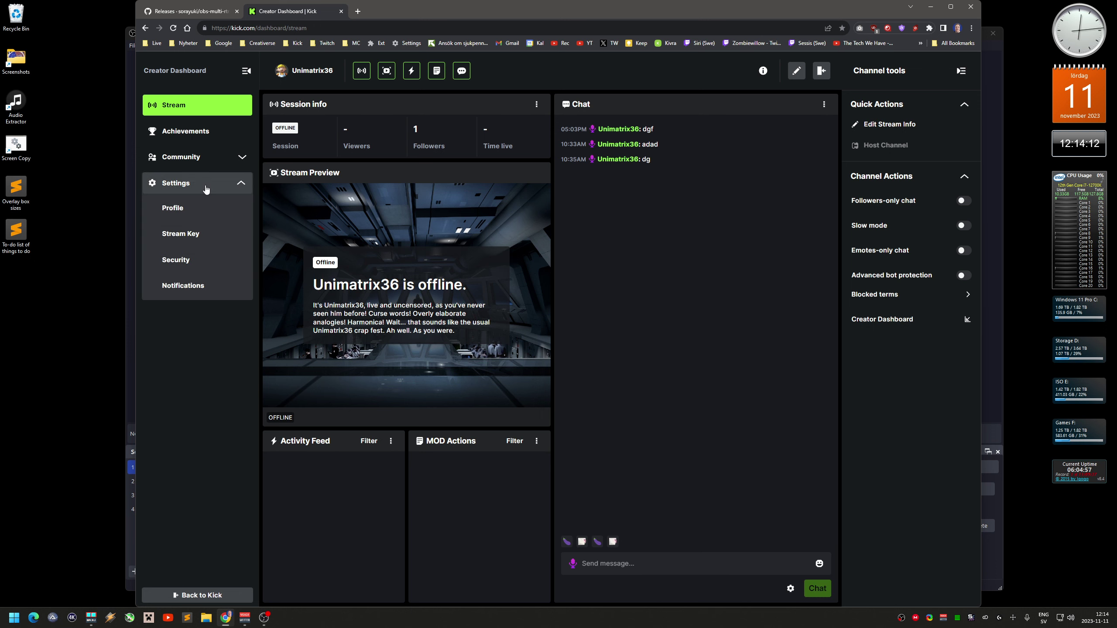
pyautogui.click(212, 239)
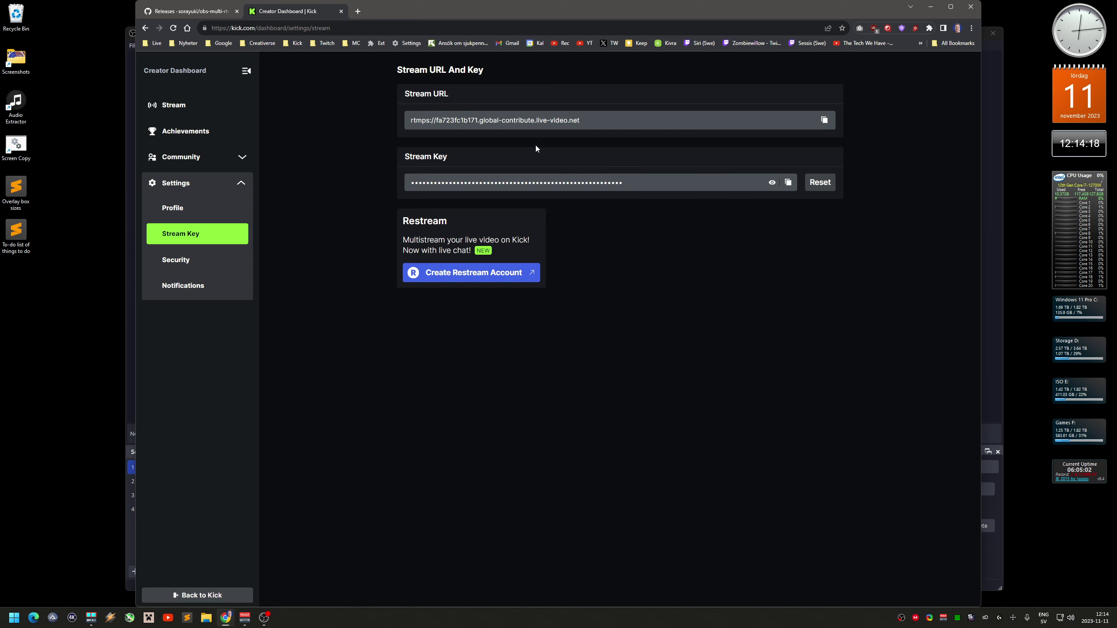
pyautogui.click(824, 120)
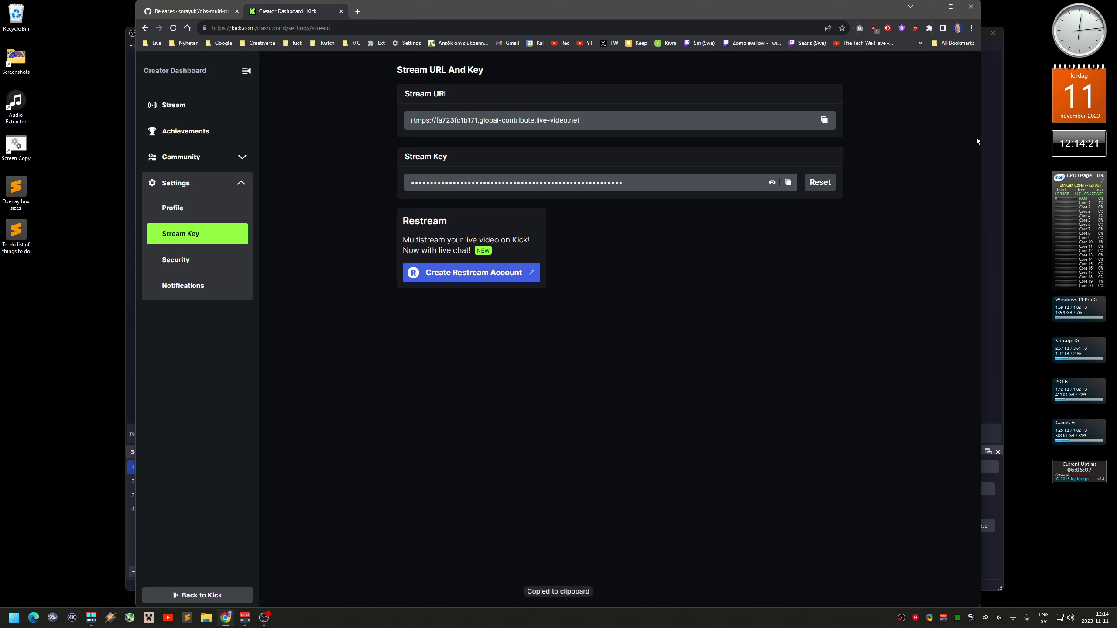
pyautogui.click(989, 138)
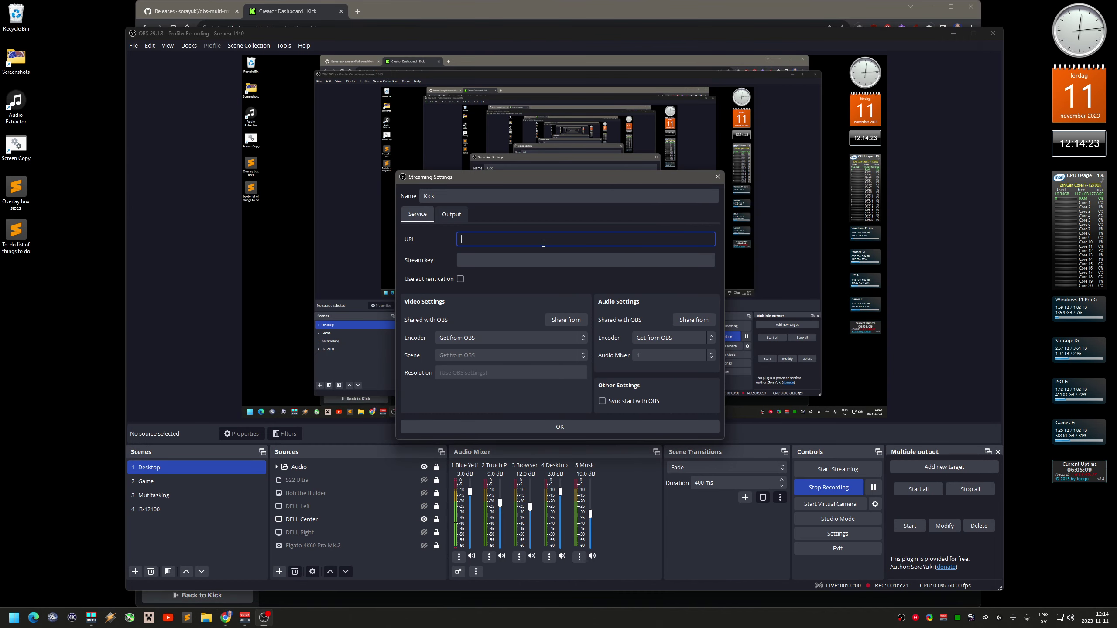
pyautogui.hotkey('ctrl', 'v')
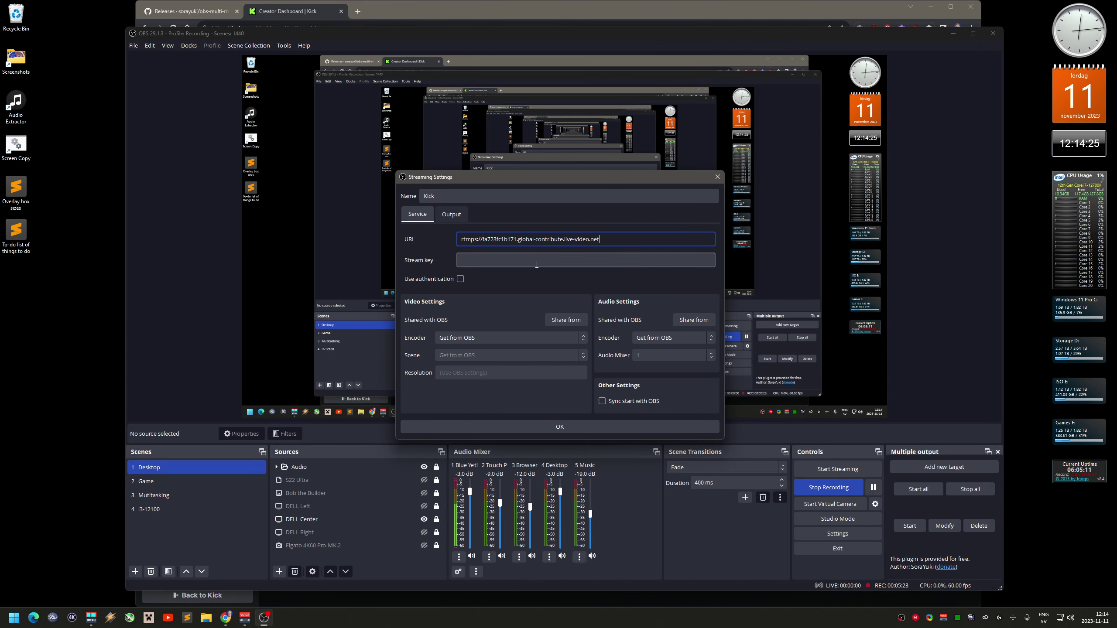
# Step: Paste the stream key copied from the Kick dashboard into the Kick target and save it with Sync start with OBS enabled
pyautogui.click(536, 264)
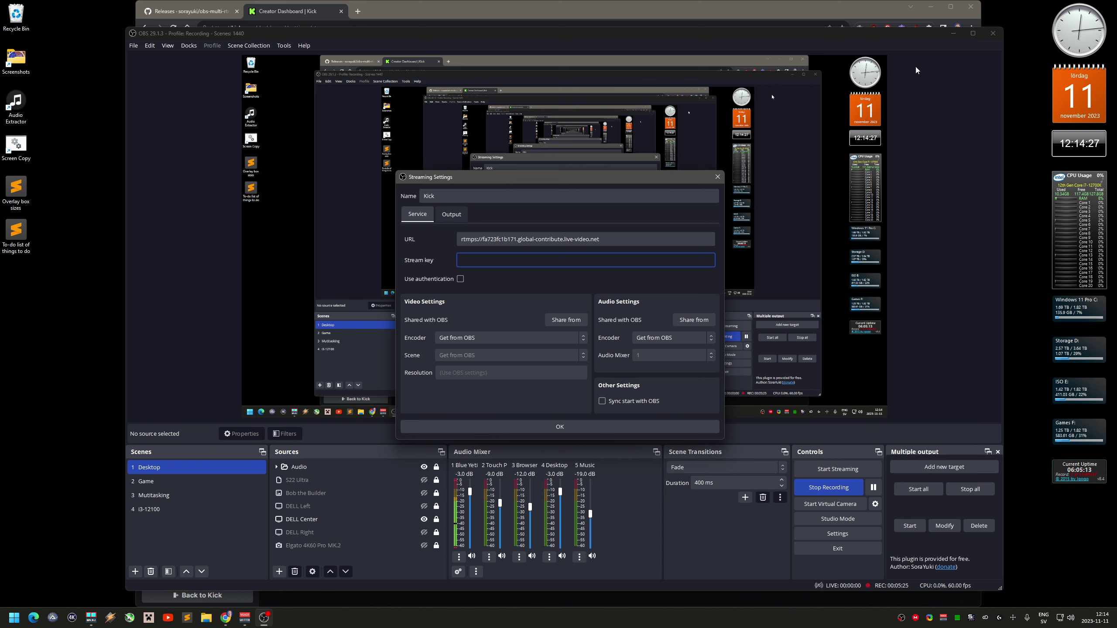
pyautogui.click(867, 9)
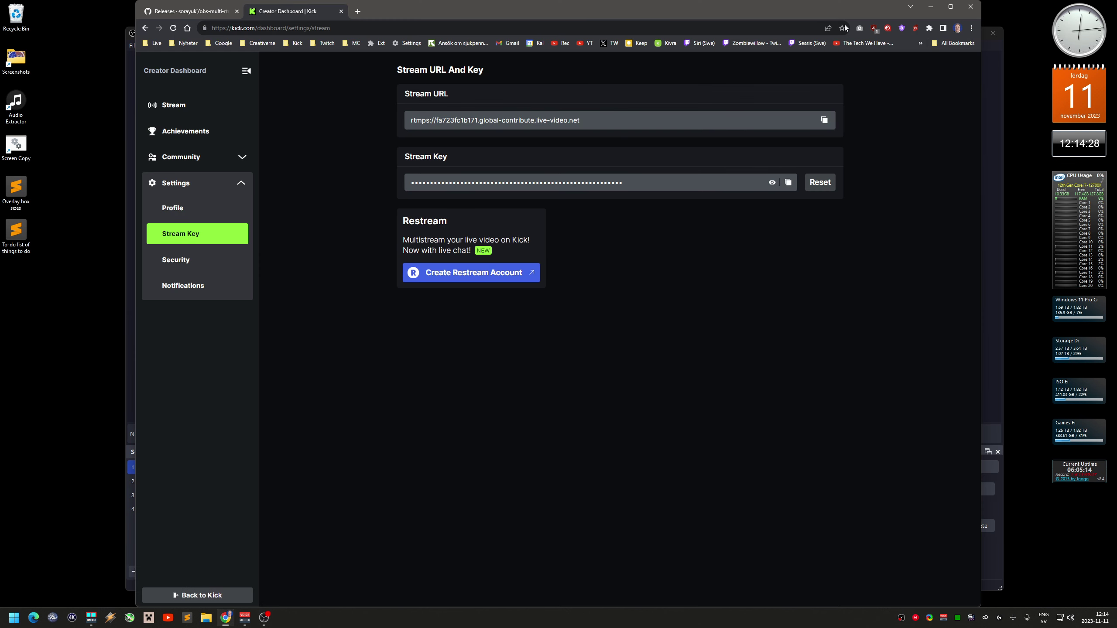
pyautogui.click(788, 184)
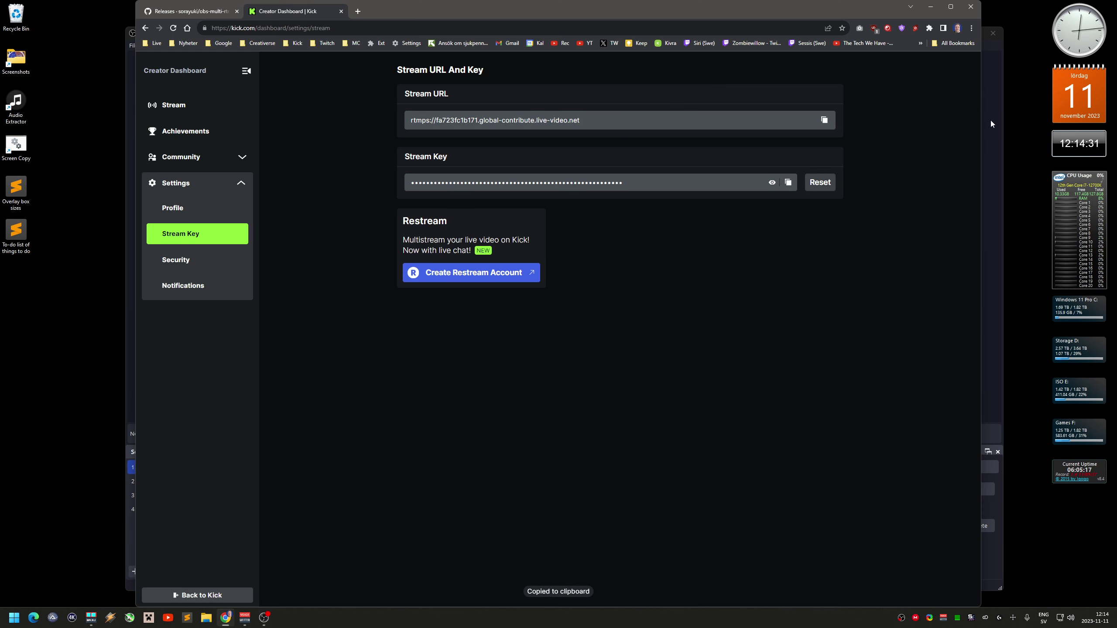
pyautogui.click(931, 6)
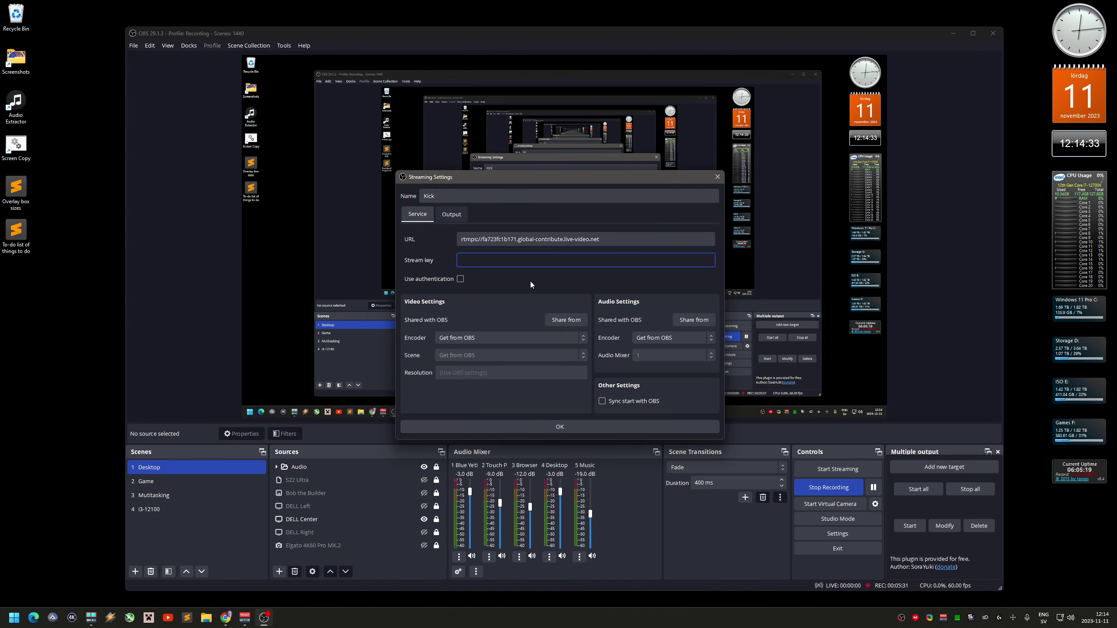
pyautogui.hotkey('ctrl', 'v')
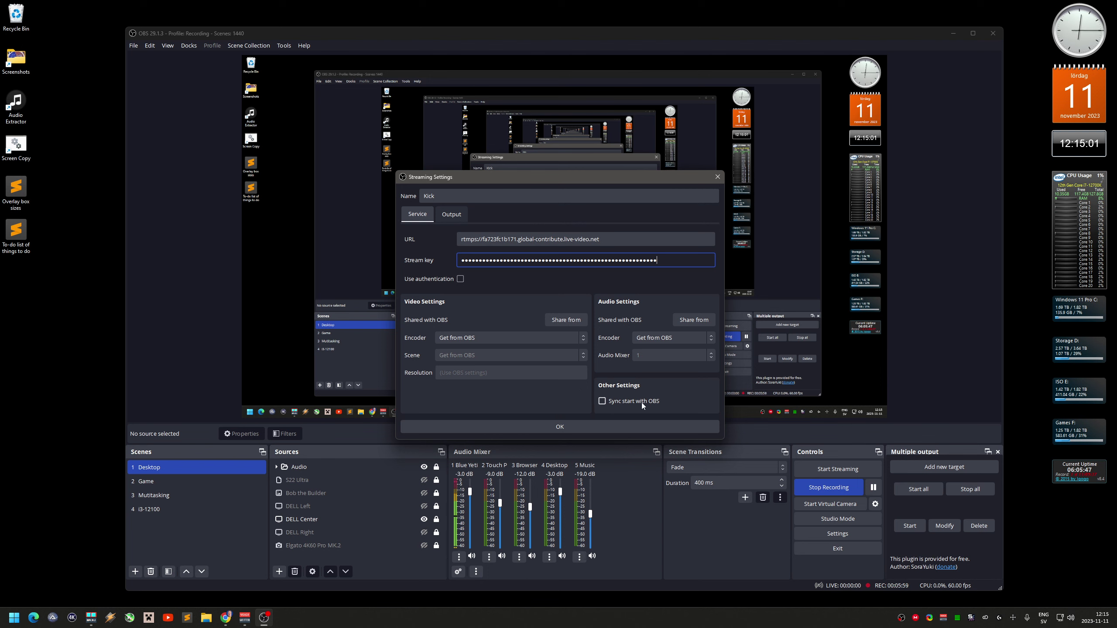
pyautogui.click(602, 401)
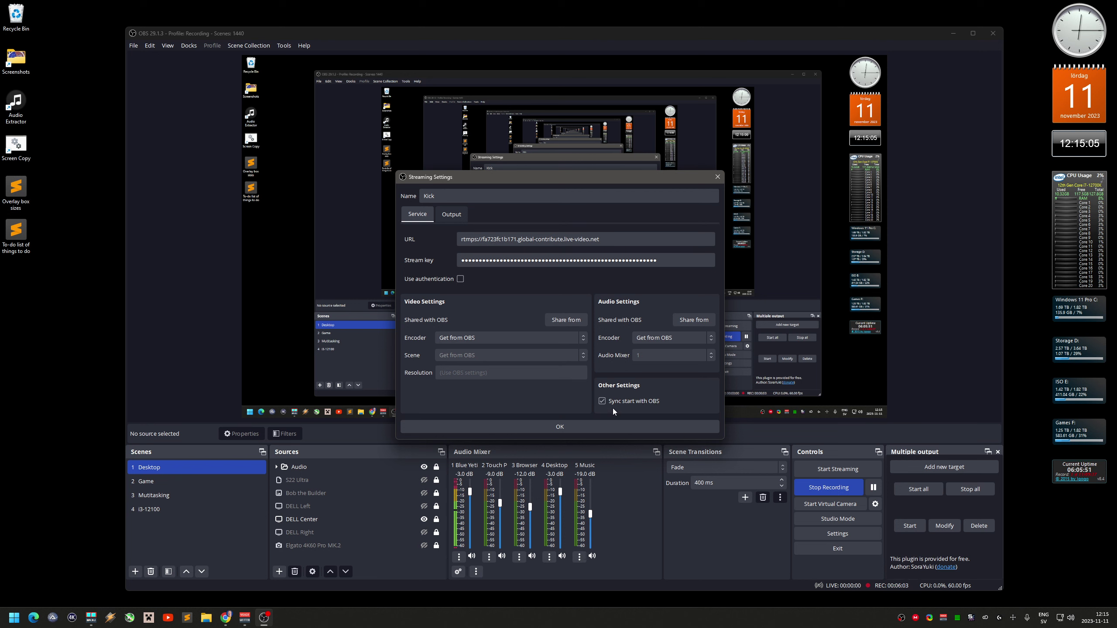
pyautogui.click(592, 430)
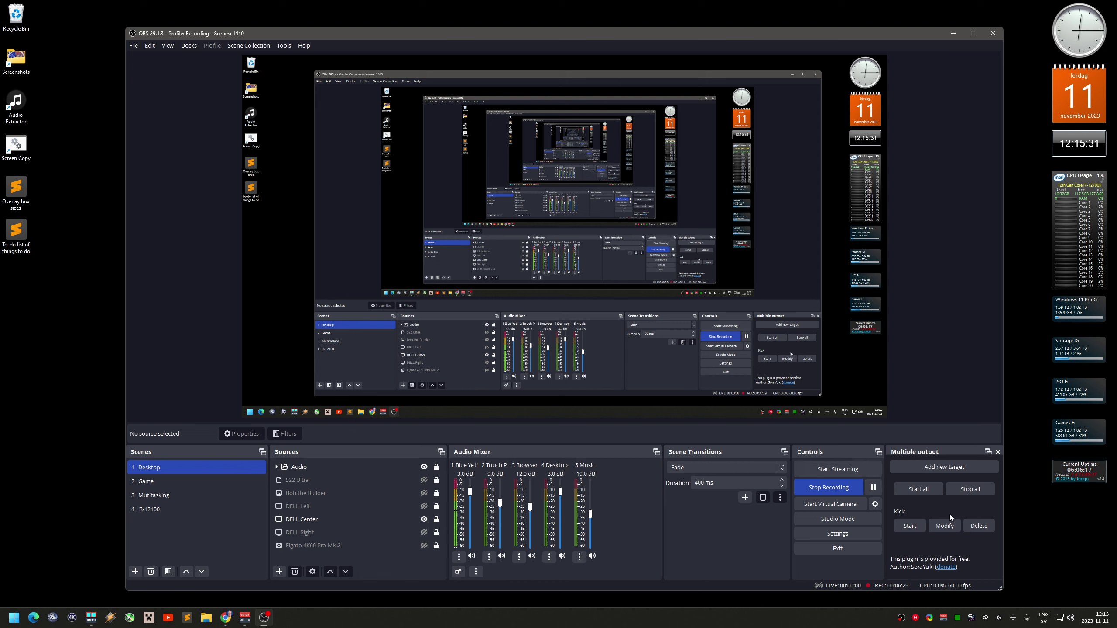
# Step: Add another multiple-output streaming target and name it YouTube
pyautogui.click(936, 466)
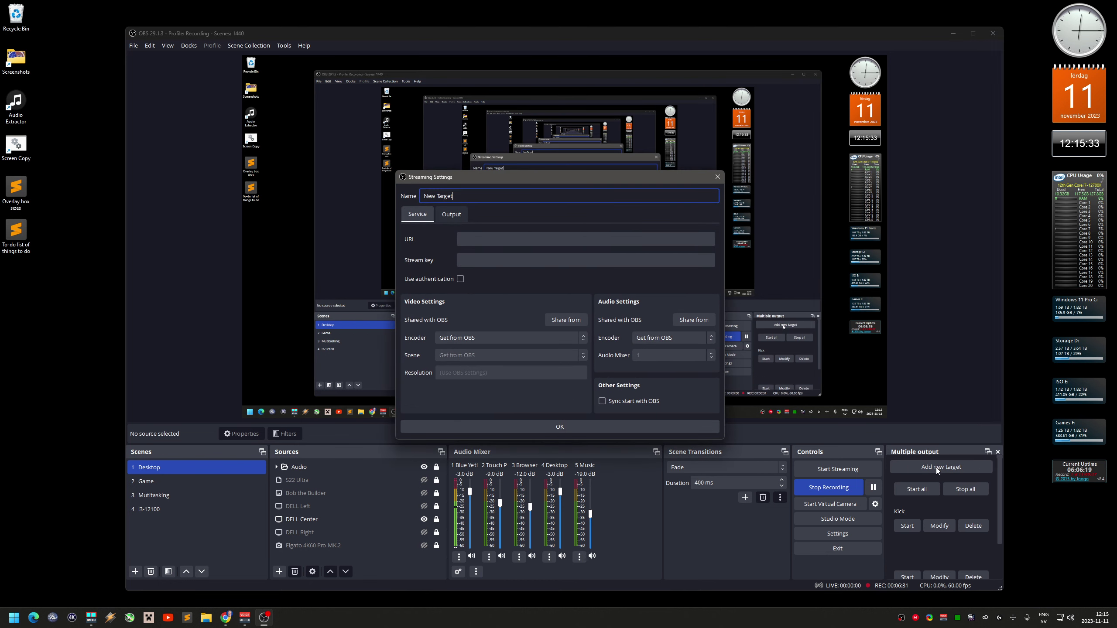
pyautogui.hotkey('ctrl', 'a')
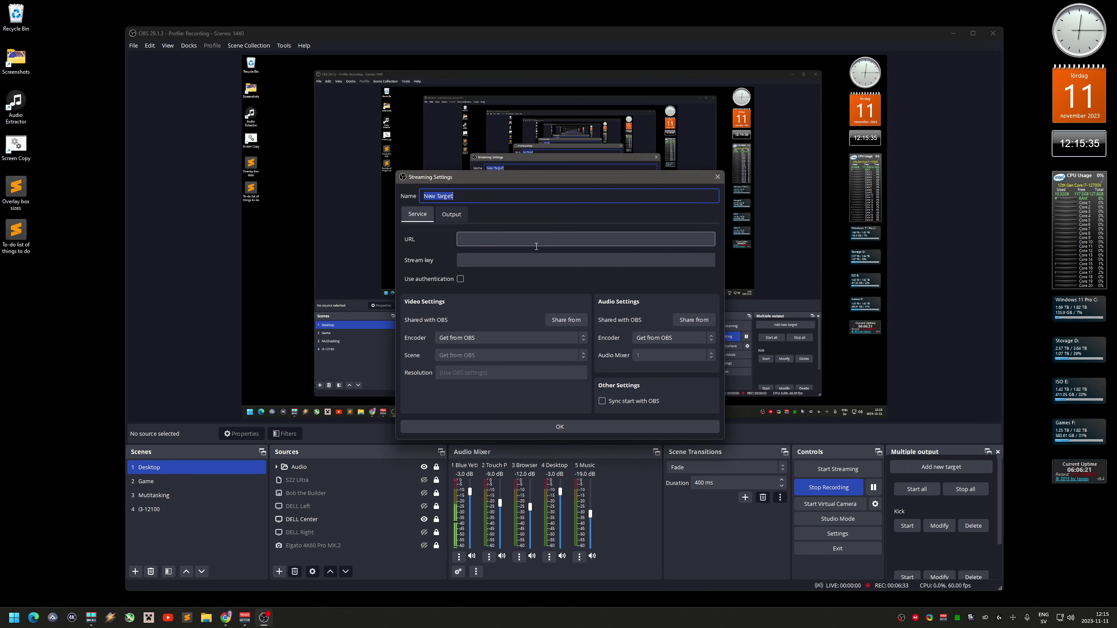
pyautogui.write('YouTube')
pyautogui.click(535, 246)
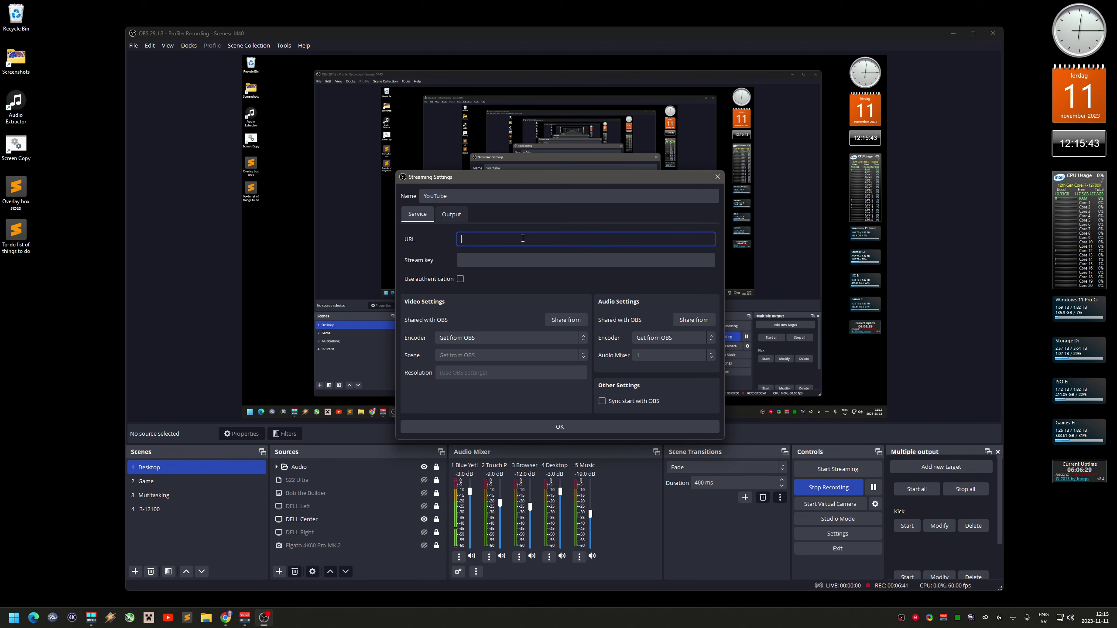
# Step: Enable Sync start with OBS for the YouTube target, leaving its URL and stream key blank, and save the target
pyautogui.click(525, 261)
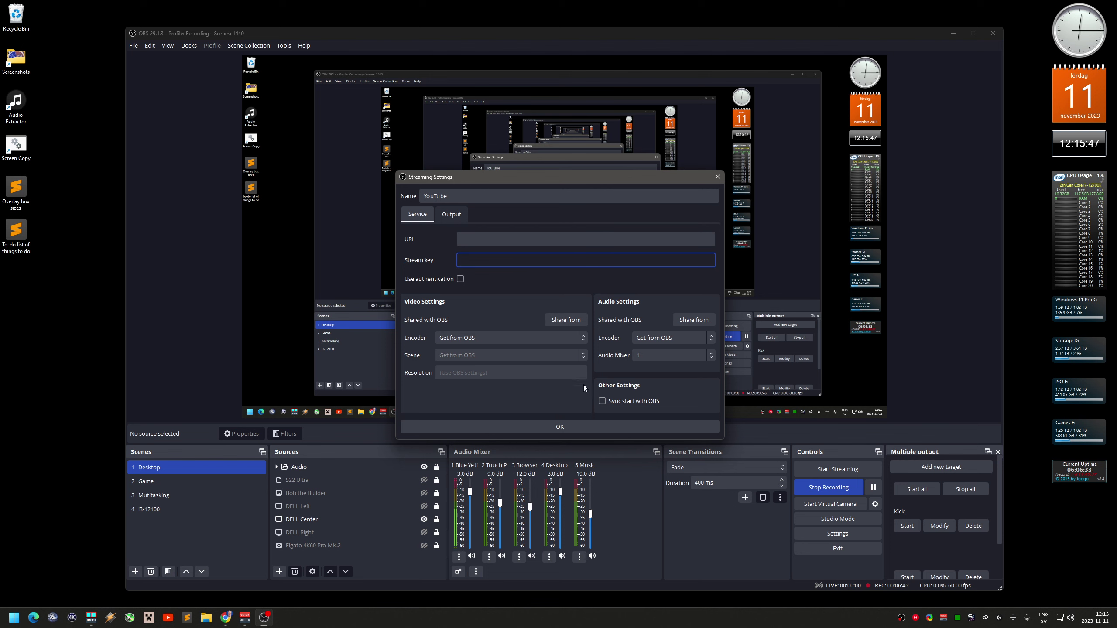
pyautogui.click(602, 400)
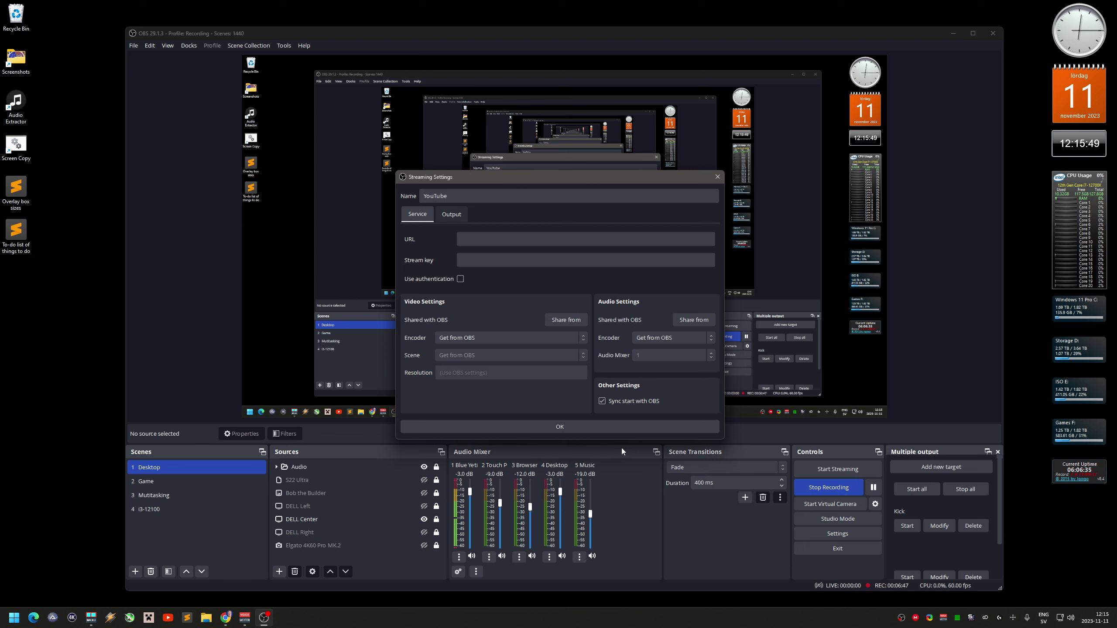
pyautogui.click(607, 430)
pyautogui.scroll(-2, 937, 532)
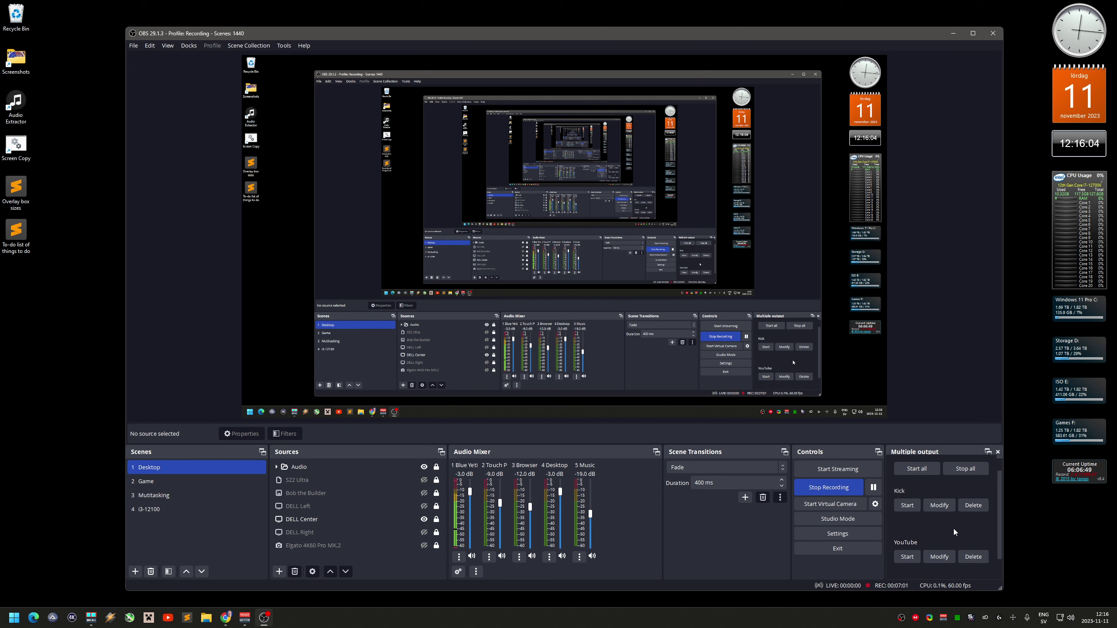
pyautogui.scroll(1, 942, 523)
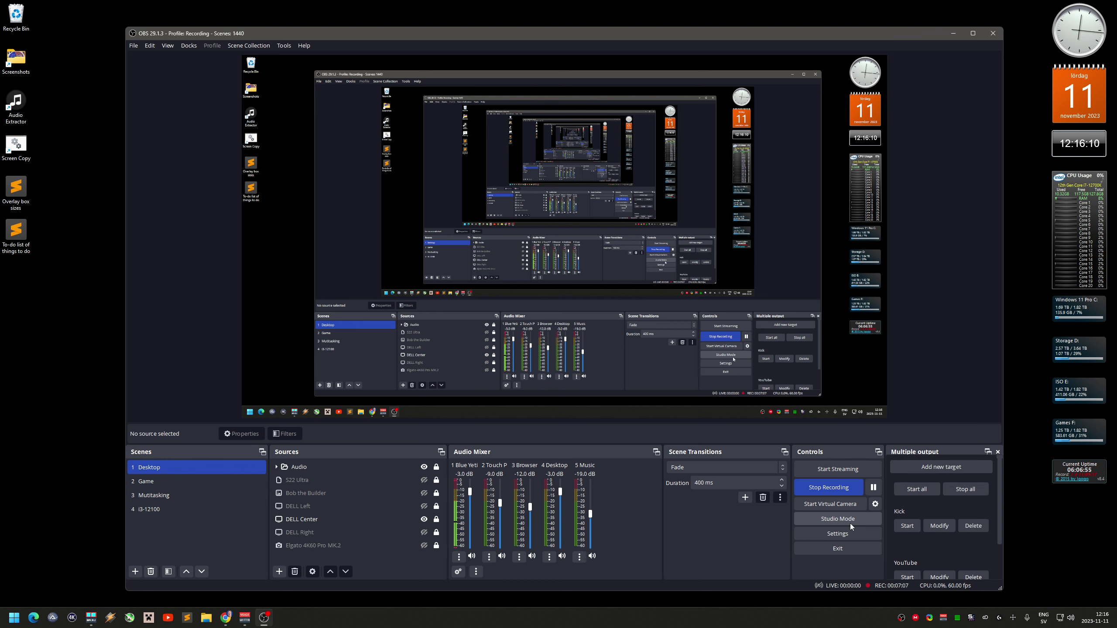
# Step: Modify the Kick target to use the NVIDIA NVENC H.264 (jim_nvenc) video encoder at a resolution of 1920x1080
pyautogui.click(941, 526)
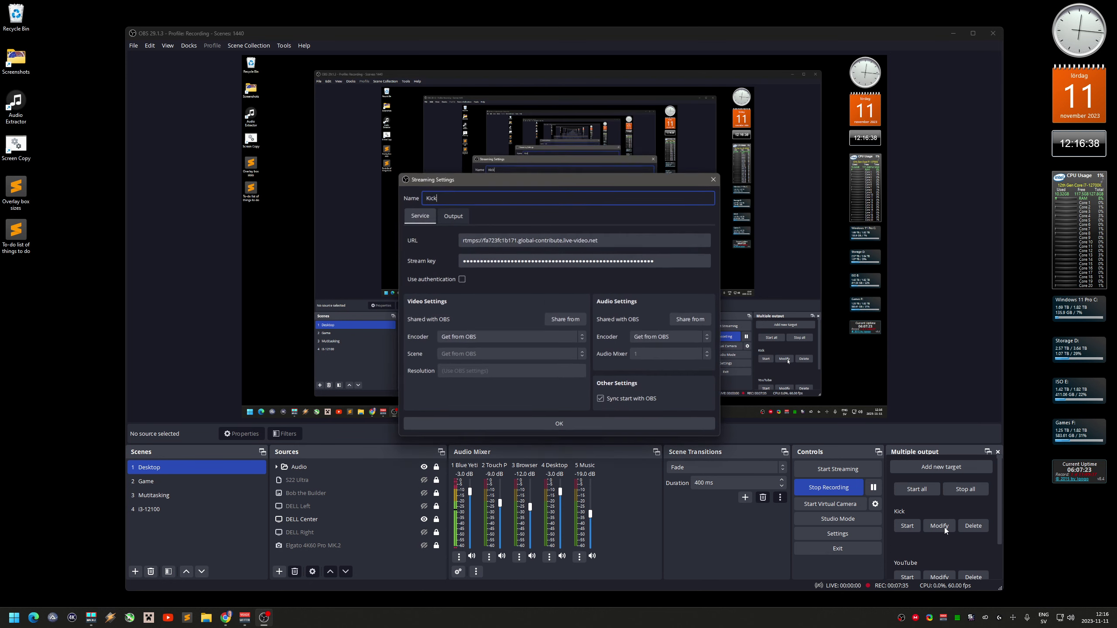
pyautogui.click(492, 339)
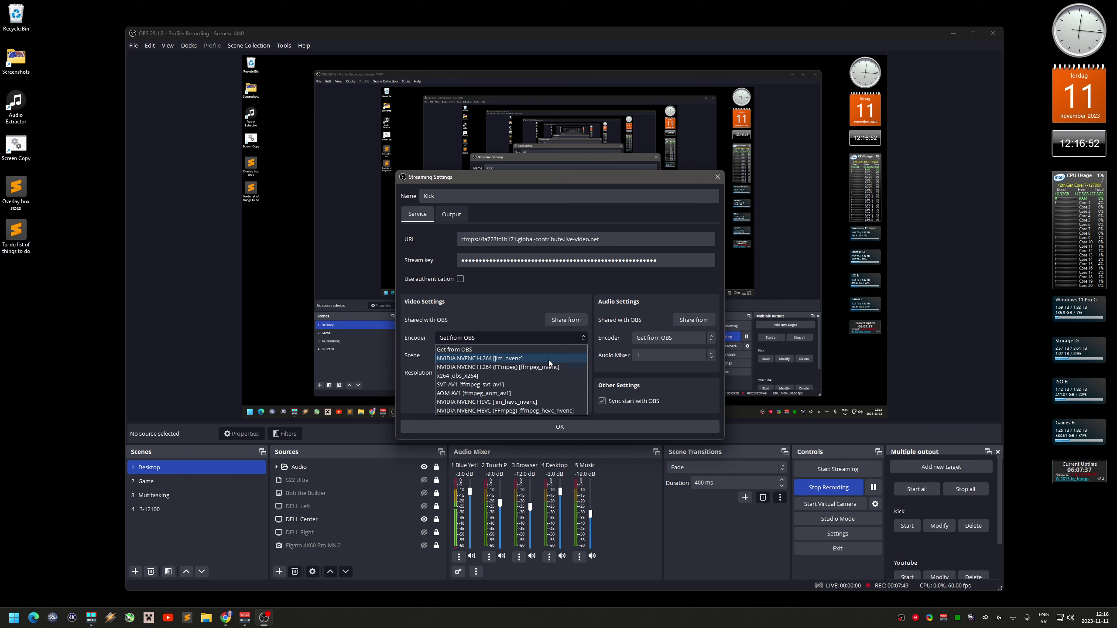
pyautogui.click(548, 359)
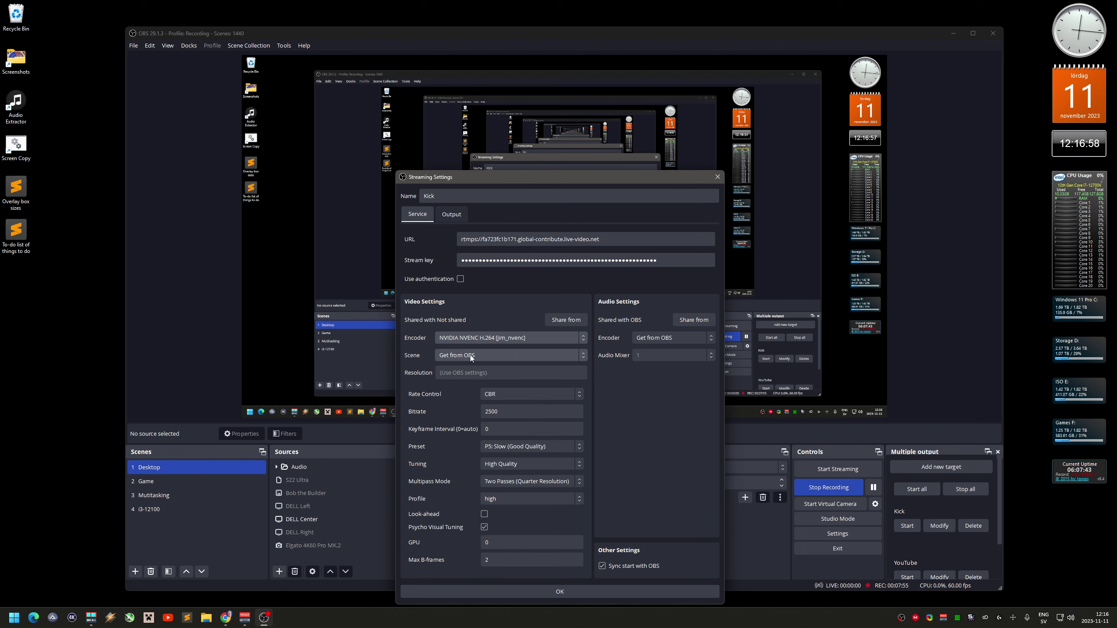
pyautogui.click(470, 374)
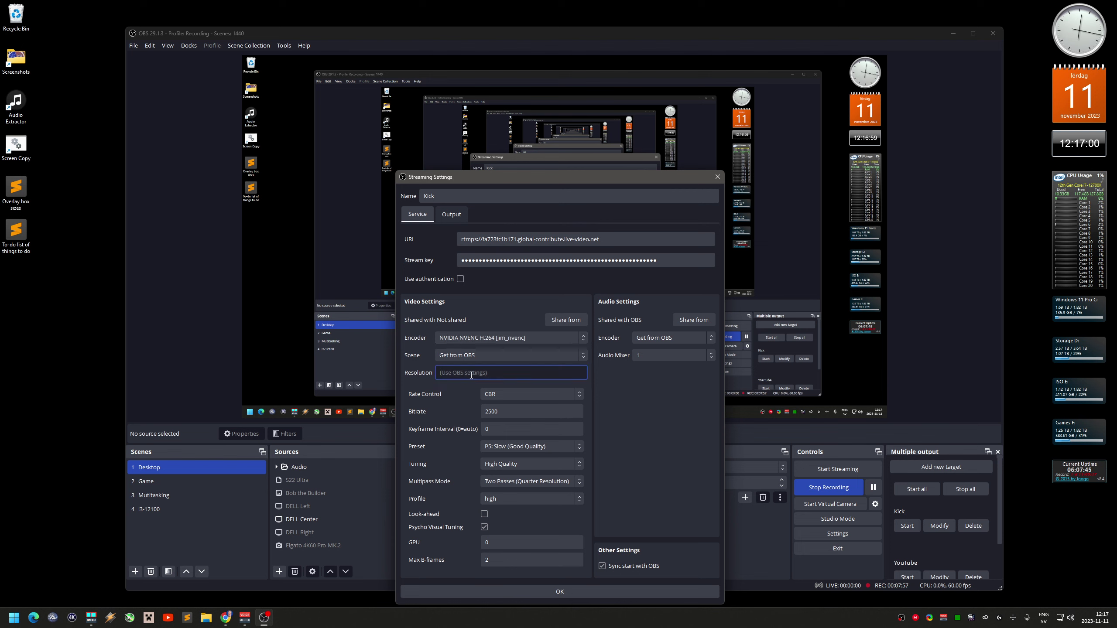
pyautogui.write('1920x1080')
# Step: Set the Kick target's video bitrate to 8000 and its keyframe interval to 2
pyautogui.click(511, 411)
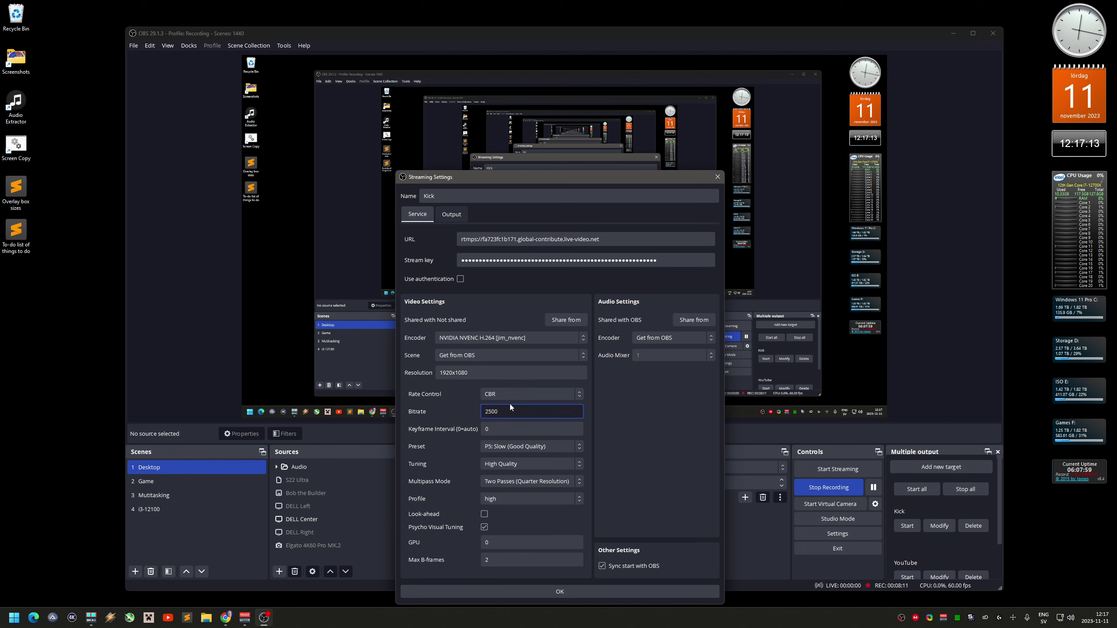
pyautogui.doubleClick(522, 411)
pyautogui.write('8000')
pyautogui.click(524, 428)
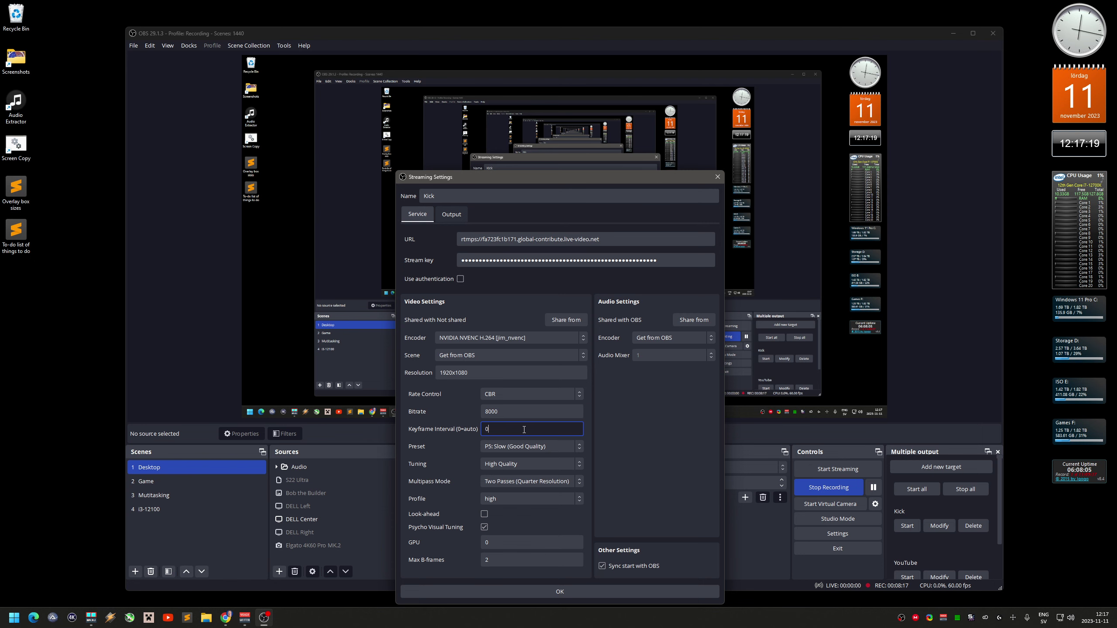
pyautogui.write('2')
# Step: Set the Kick encoder's preset to P6: Slower (Better Quality) and multipass mode to Two Passes (Full Resolution), and save the target
pyautogui.moveTo(571, 179); pyautogui.dragTo(578, 107)
pyautogui.click(525, 374)
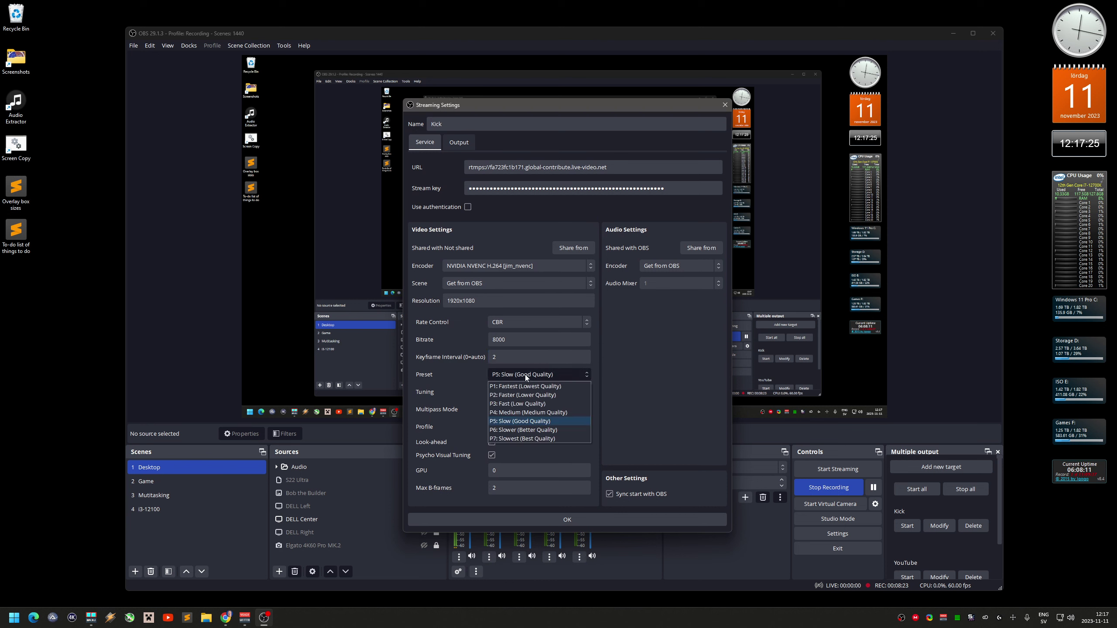
pyautogui.click(527, 429)
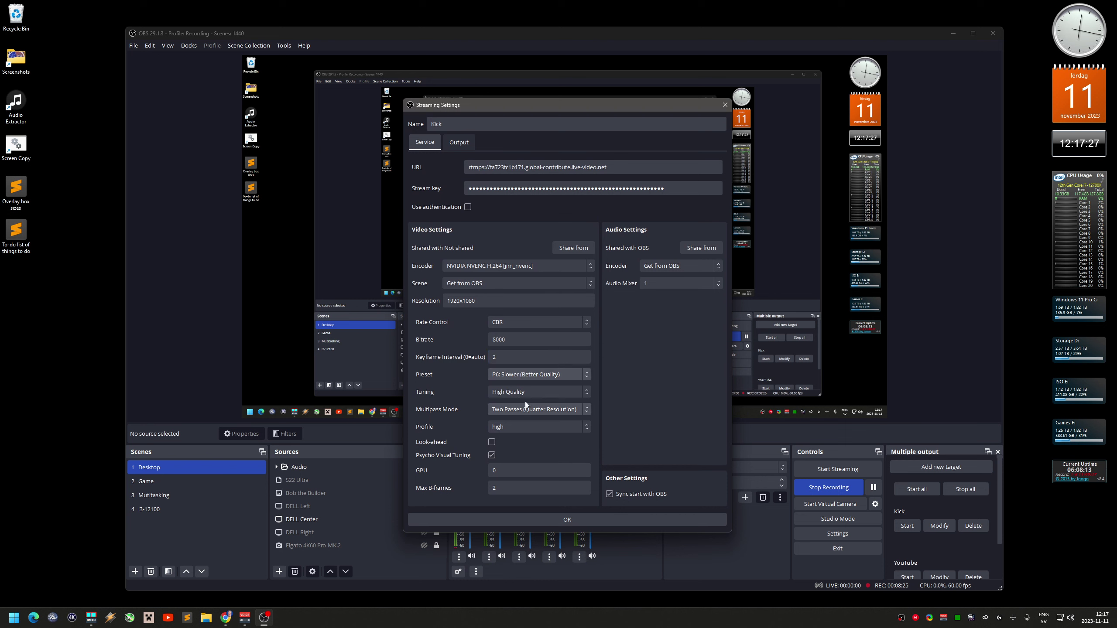
pyautogui.click(522, 409)
pyautogui.click(528, 440)
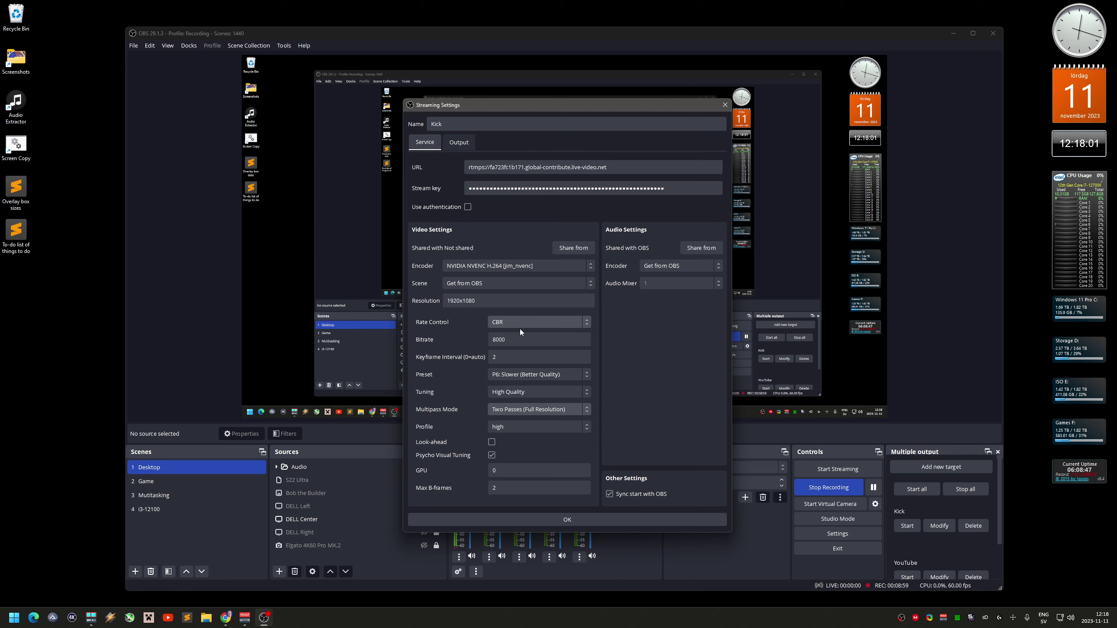
pyautogui.click(513, 342)
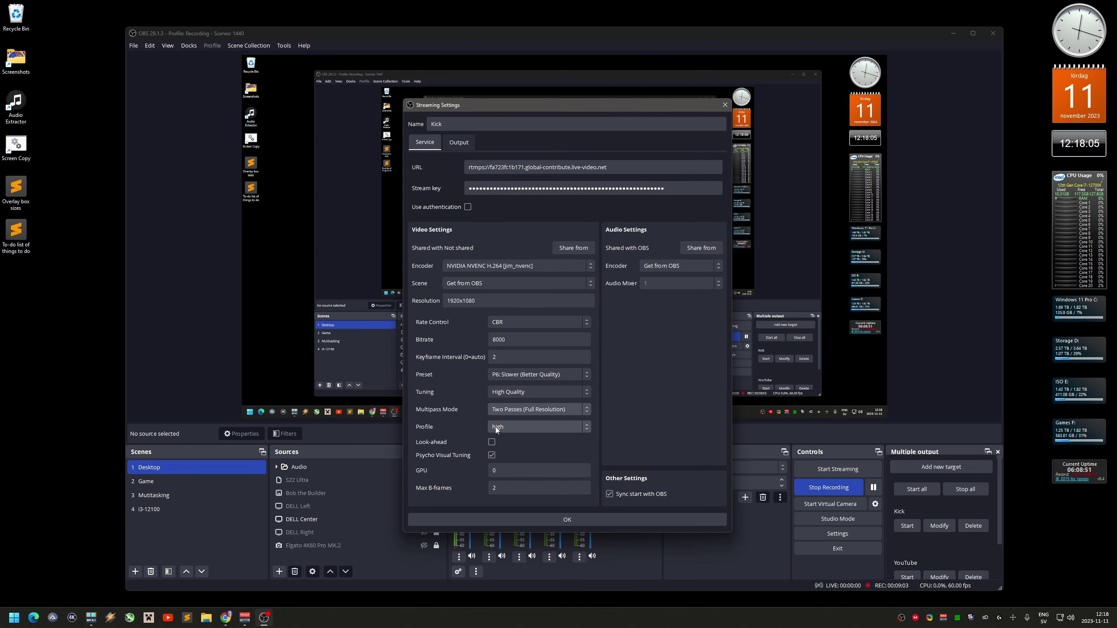
pyautogui.click(582, 519)
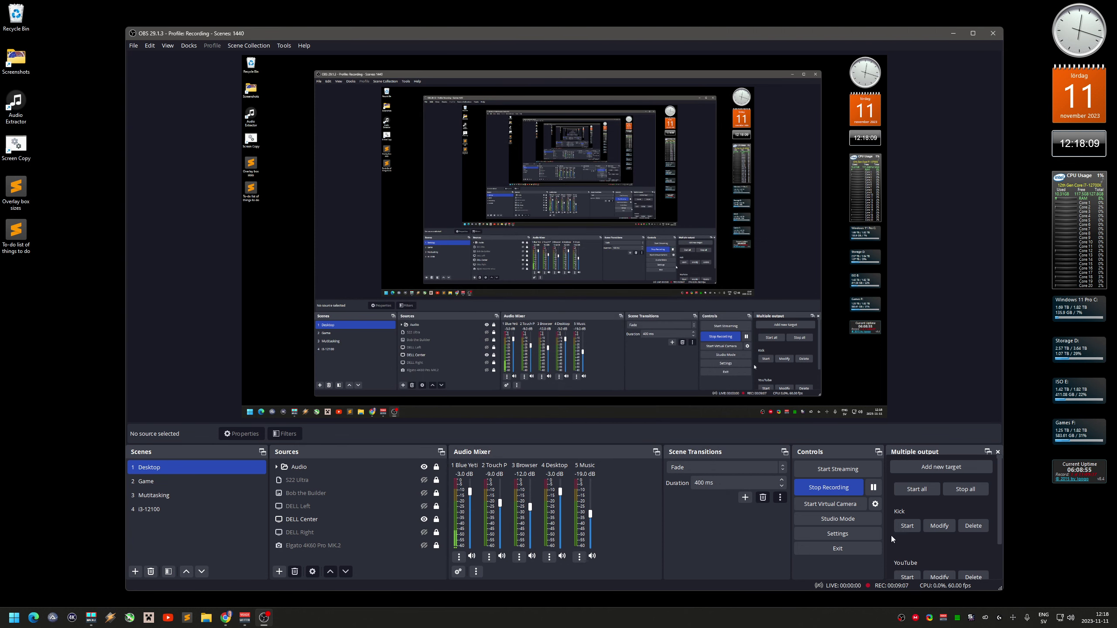
# Step: Try the NVIDIA NVENC H.264 (jim_nvenc) video encoder with a bitrate of 15000 on the YouTube target
pyautogui.scroll(-2, 893, 536)
pyautogui.click(940, 533)
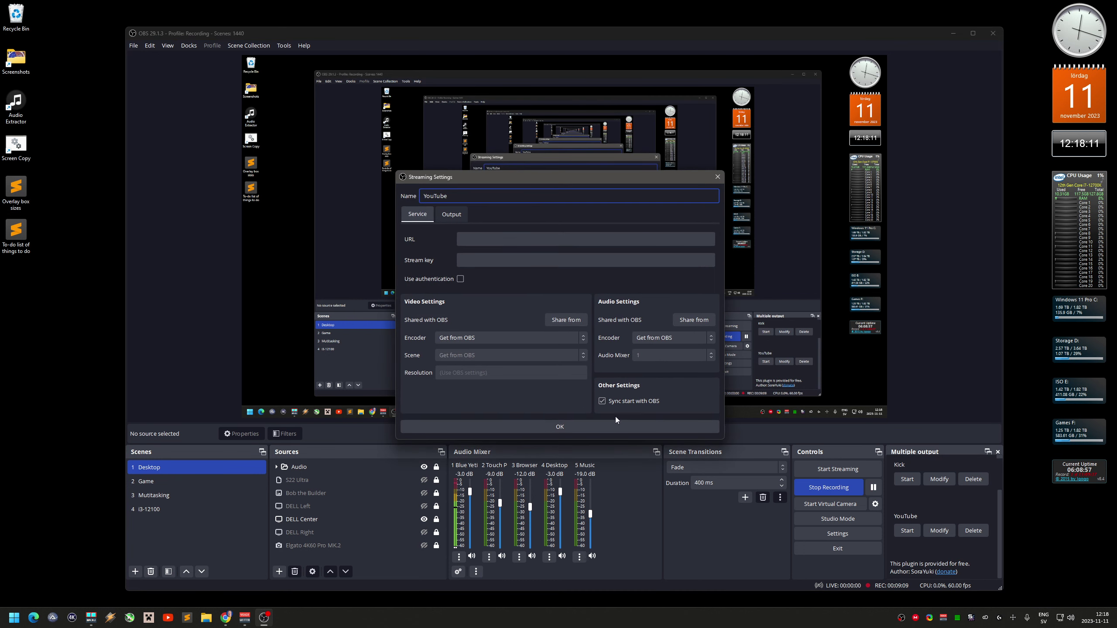
pyautogui.click(485, 339)
pyautogui.click(498, 360)
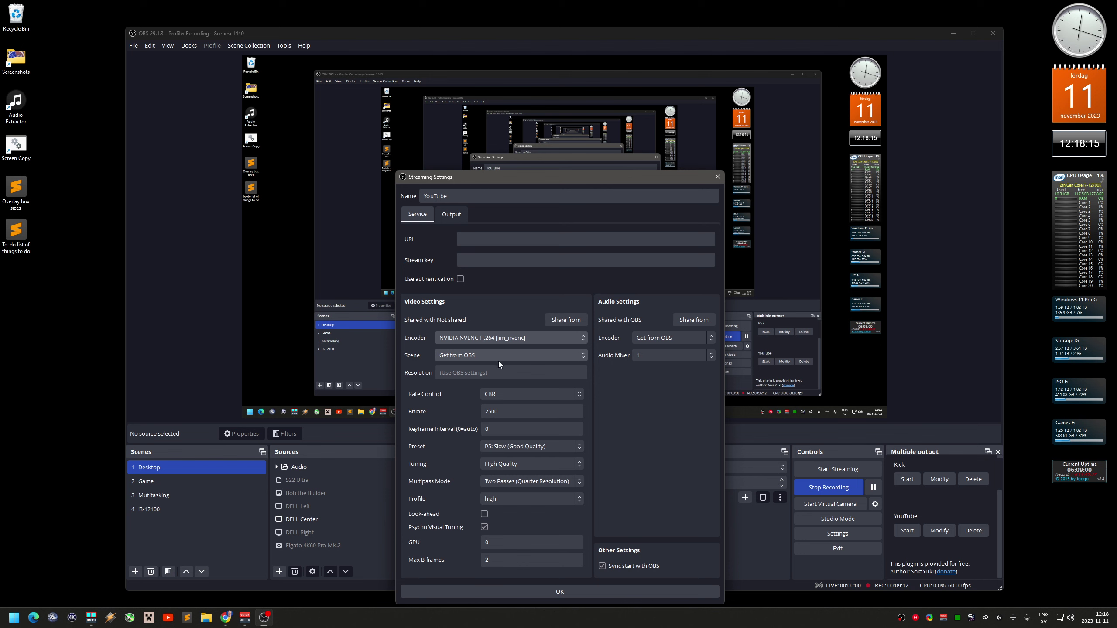
pyautogui.click(513, 413)
pyautogui.doubleClick(512, 413)
pyautogui.write('15000')
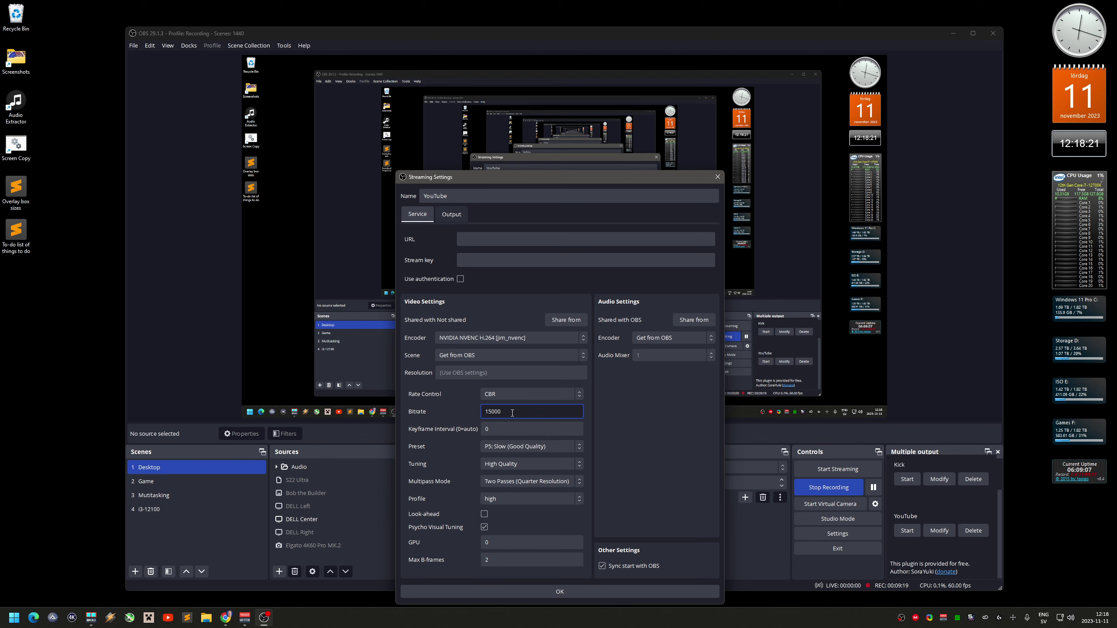
# Step: Return the YouTube target's video encoder to Get from OBS and save the target
pyautogui.click(487, 356)
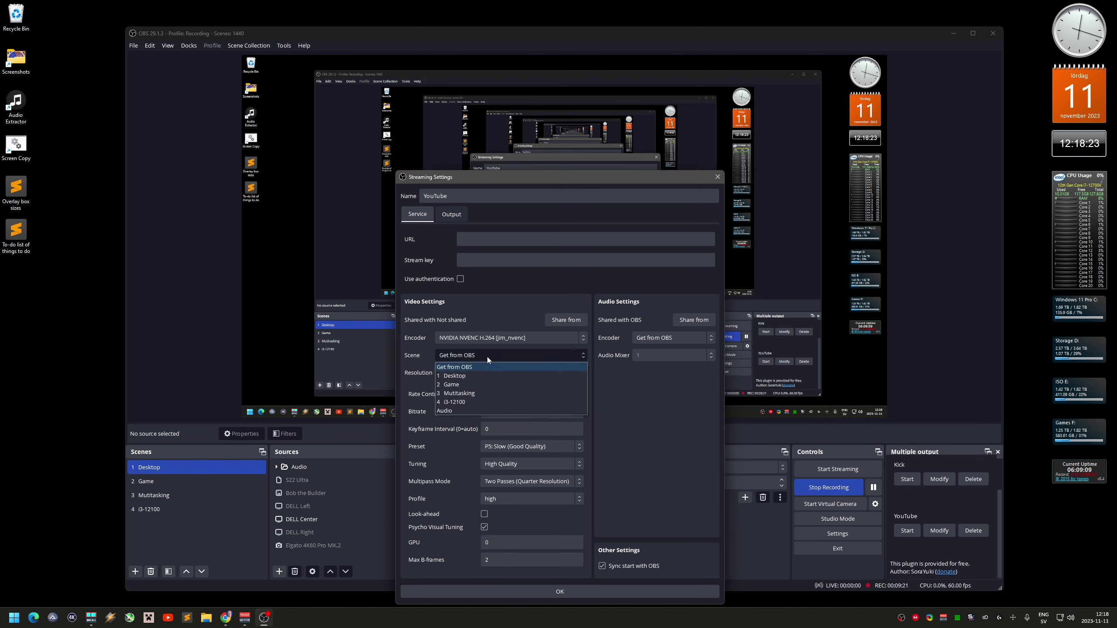
pyautogui.click(487, 356)
pyautogui.click(485, 339)
pyautogui.click(485, 349)
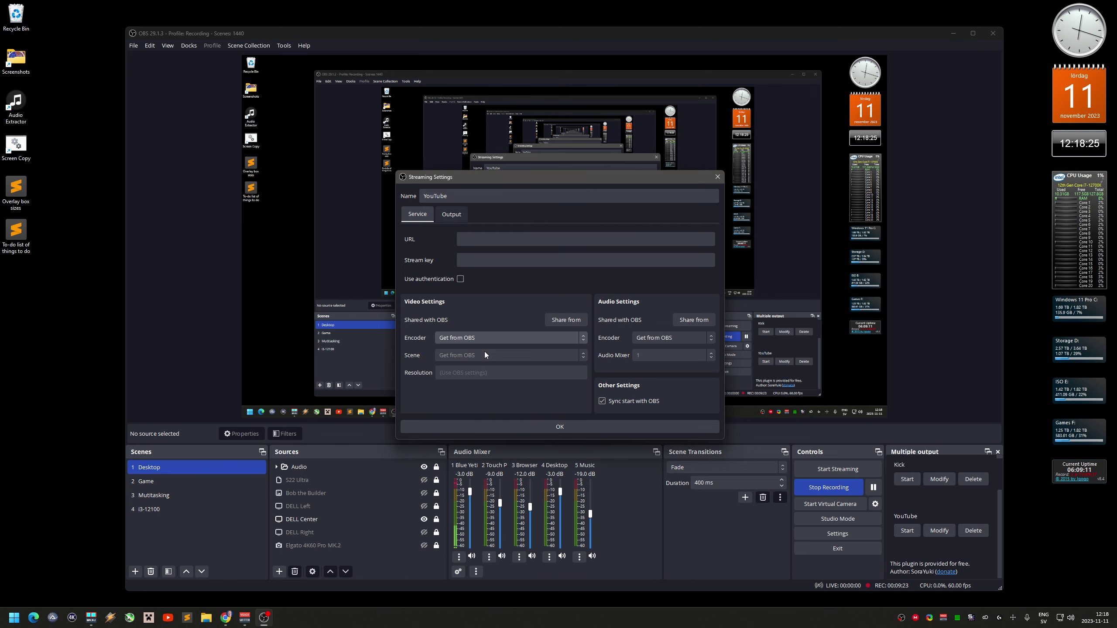
pyautogui.click(586, 425)
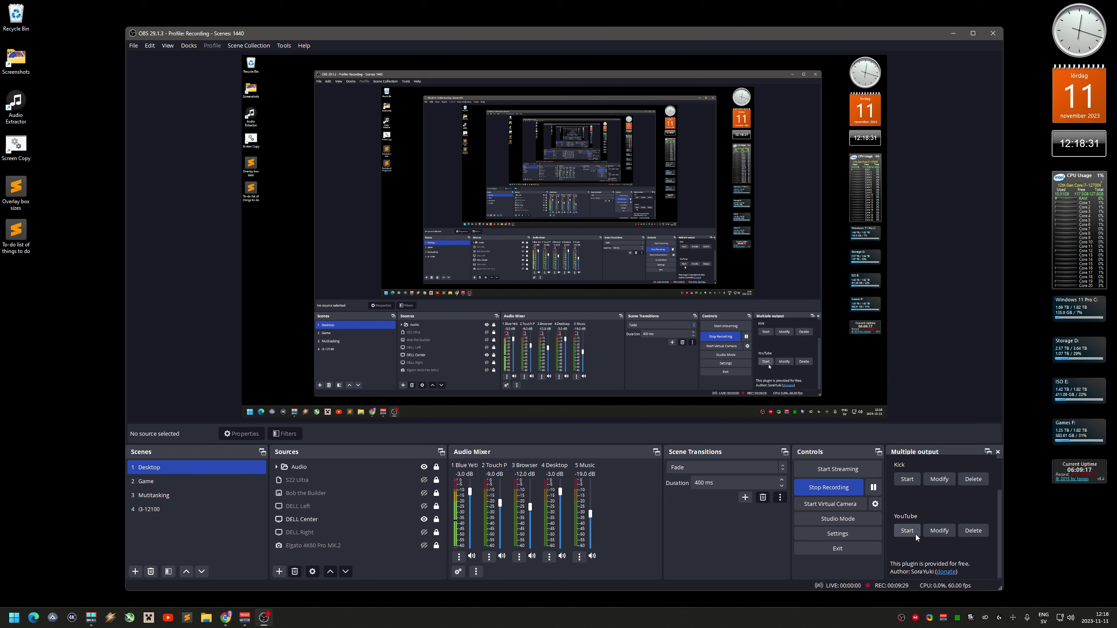
pyautogui.scroll(2, 928, 530)
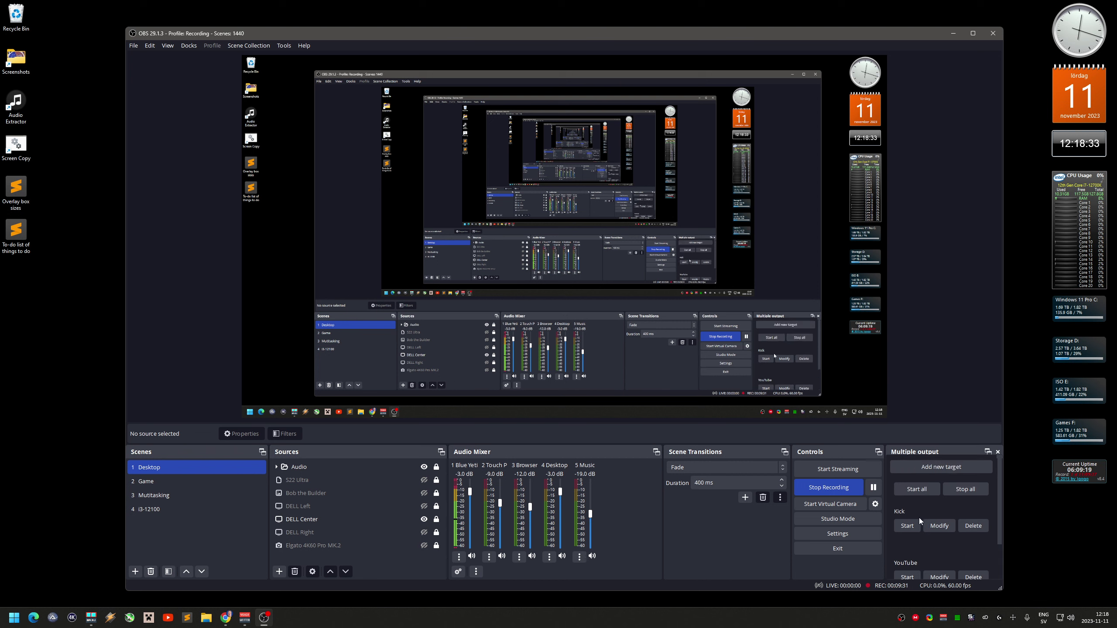